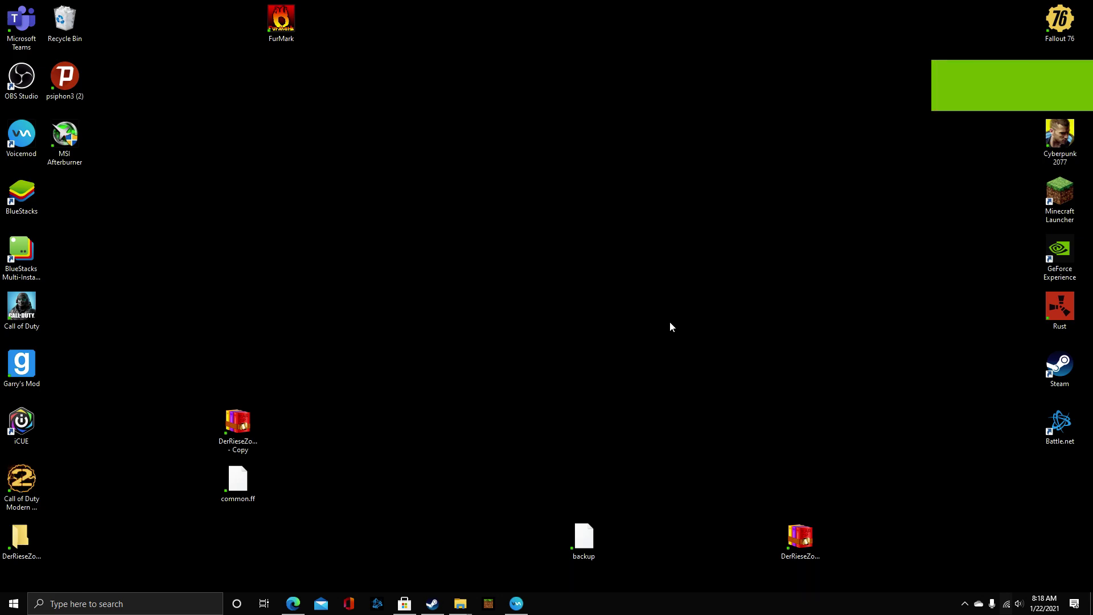
- Bring up the pending BreeZip download in the Microsoft Store from the taskbar
left_click(404, 604)
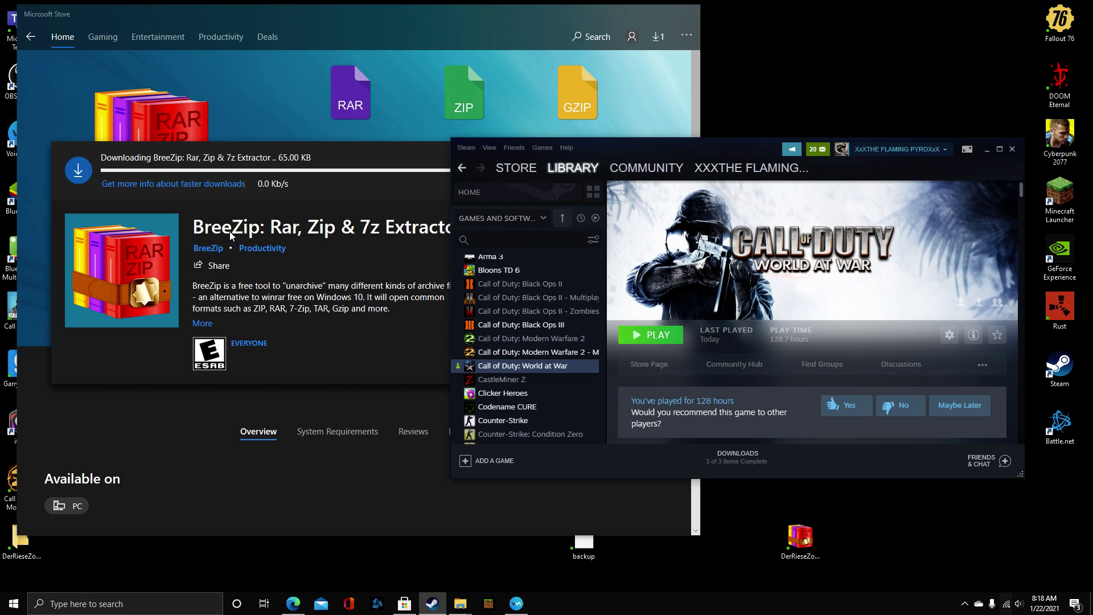
- Bring the BreeZip store window forward, then minimize it to show Steam's World at War page
left_click(230, 236)
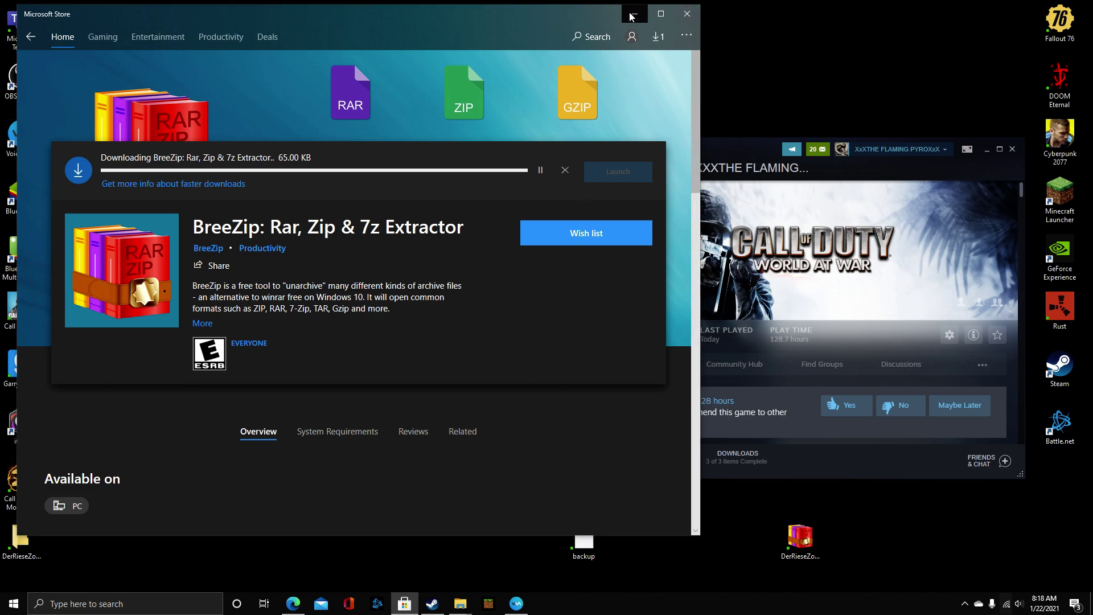
left_click(404, 603)
mouse_move(293, 604)
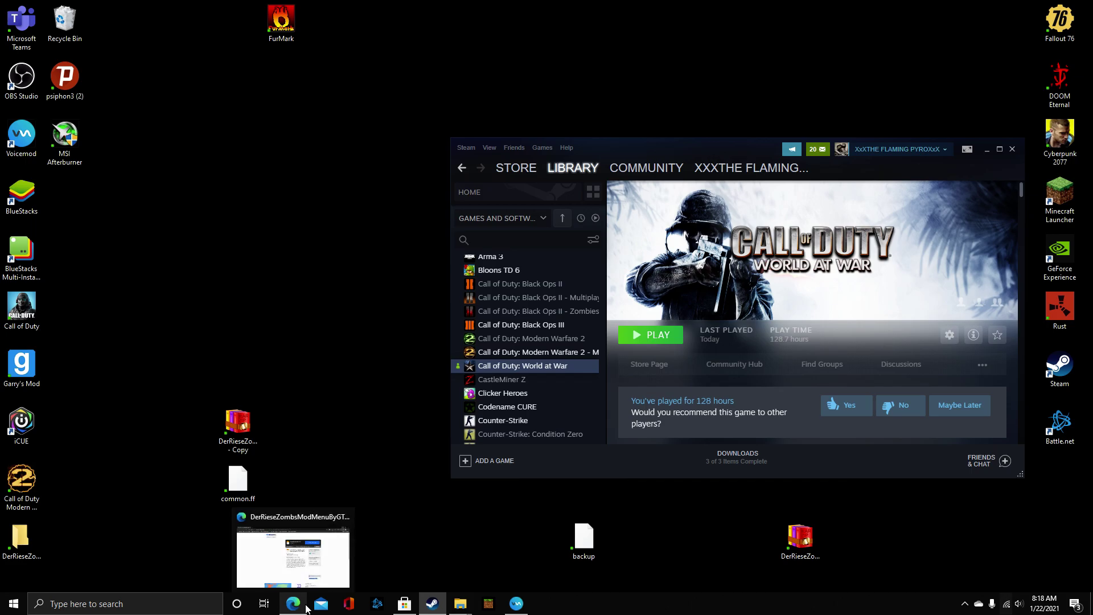
- Switch to the MediaFire tab for the DerRieseZombsModMenuByGTT RAR archive
left_click(293, 513)
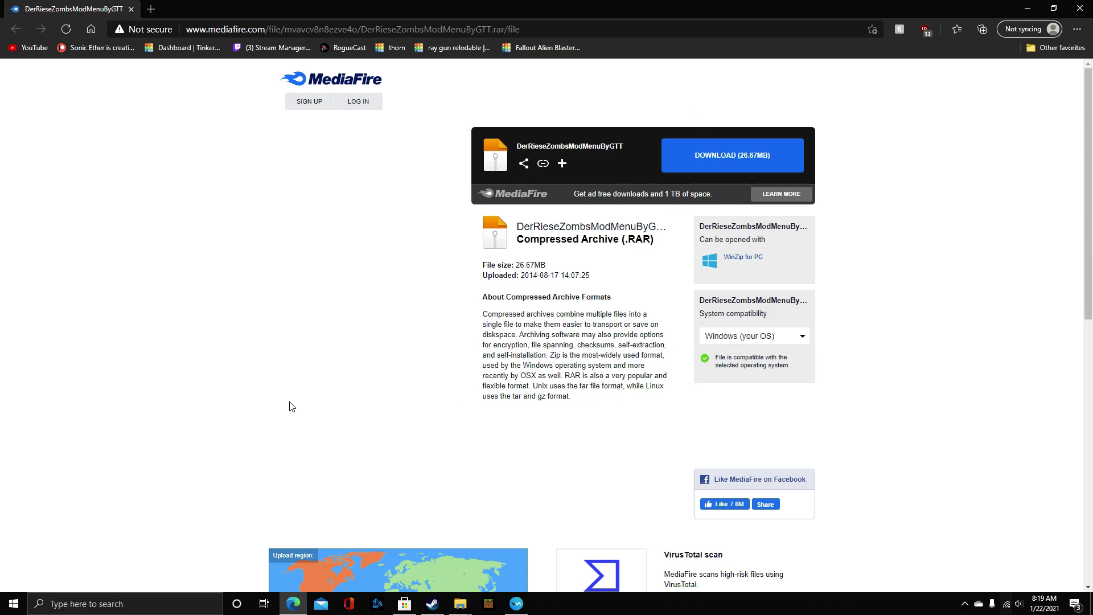
left_click(432, 604)
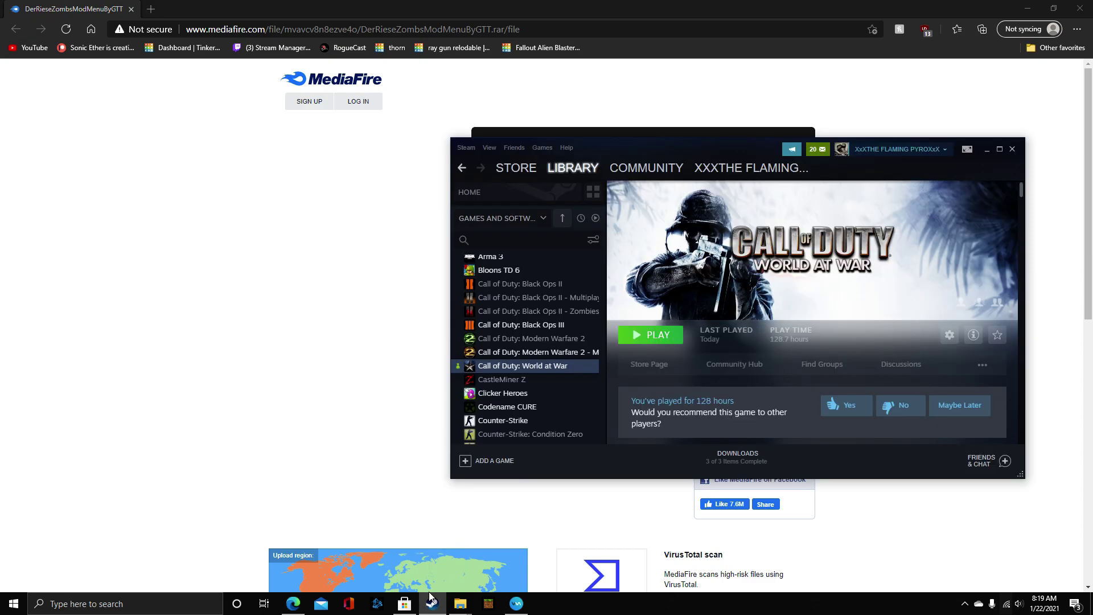
mouse_move(460, 603)
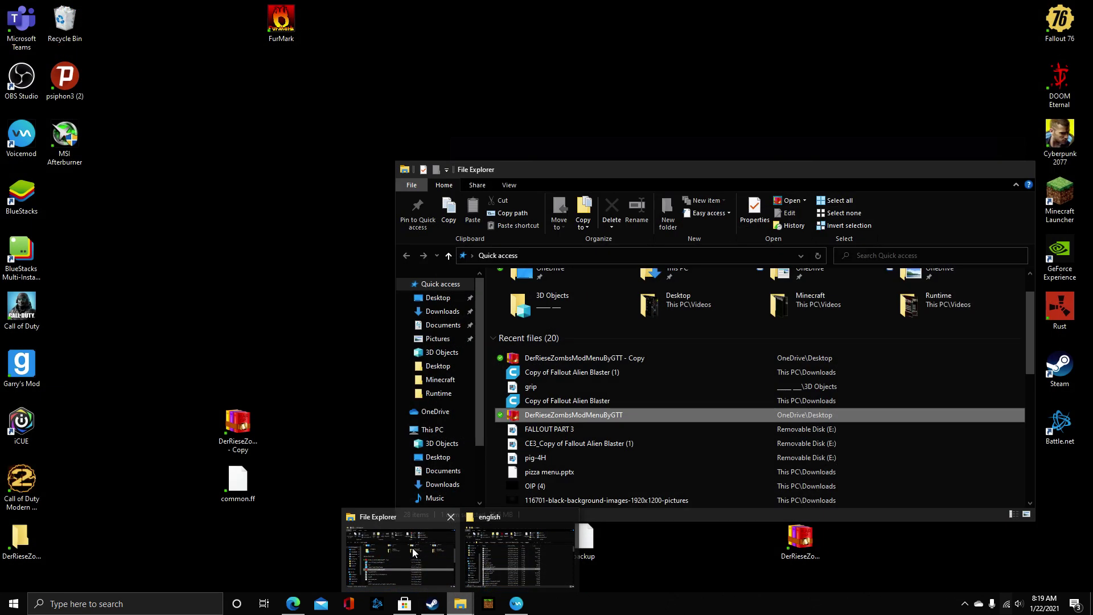
- Copy the DerRieseZombsModMenuByGTT archive from Recent files to the desktop and open it in BreeZip
left_click(413, 548)
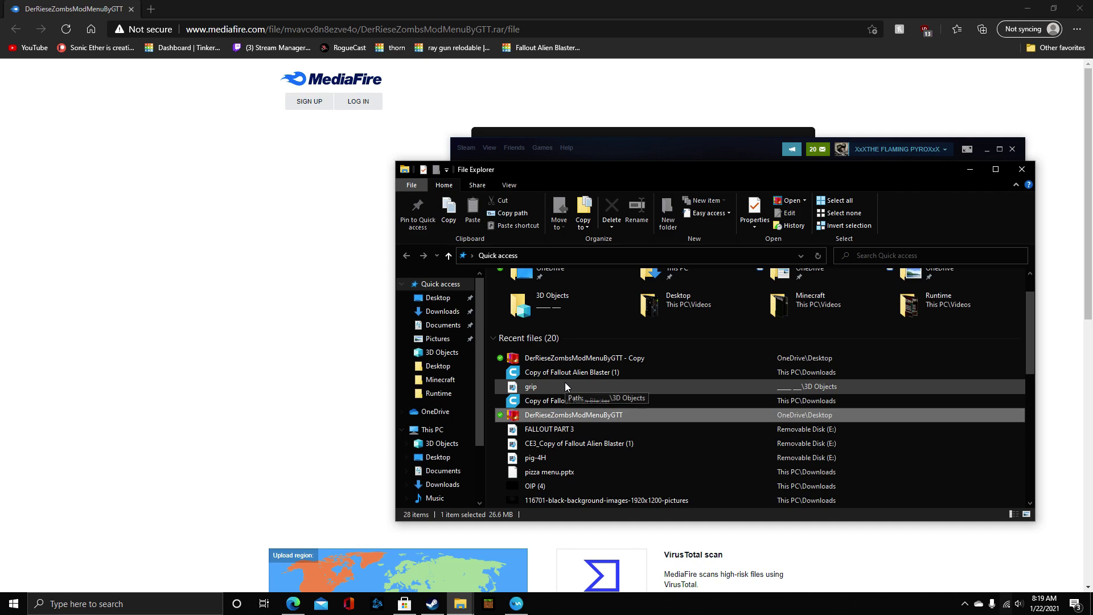
left_click(1027, 8)
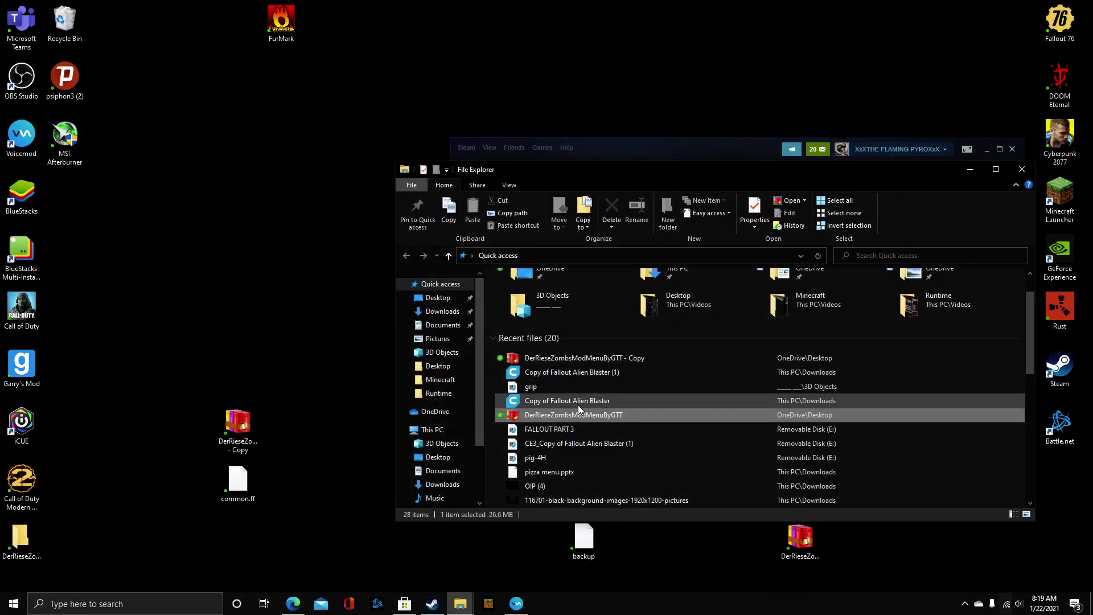
left_click_drag(575, 414, 222, 311)
key("ctrl+v")
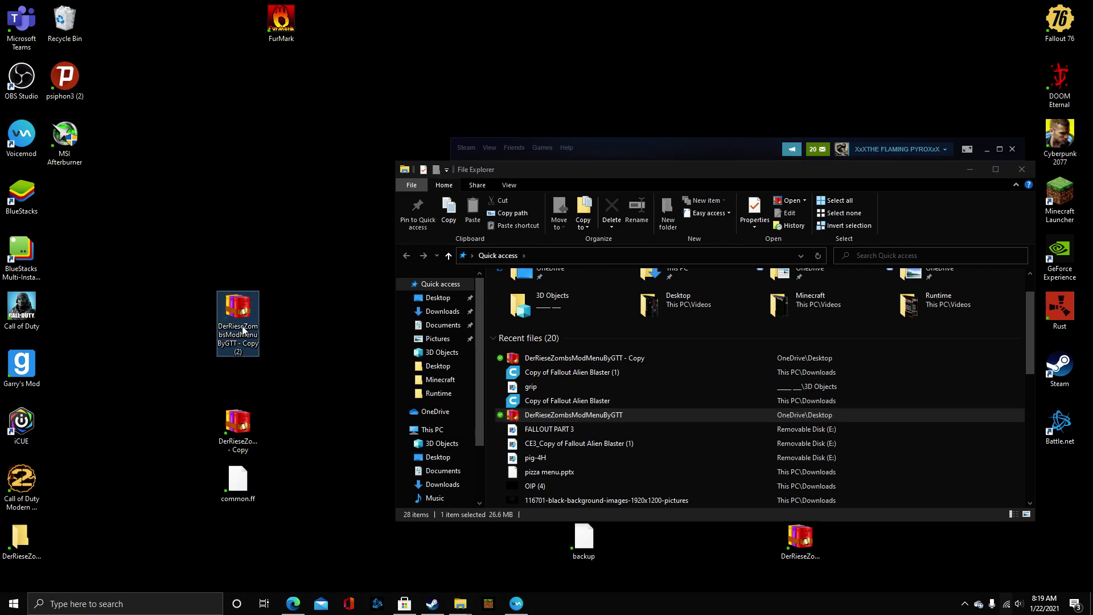
double_click(237, 316)
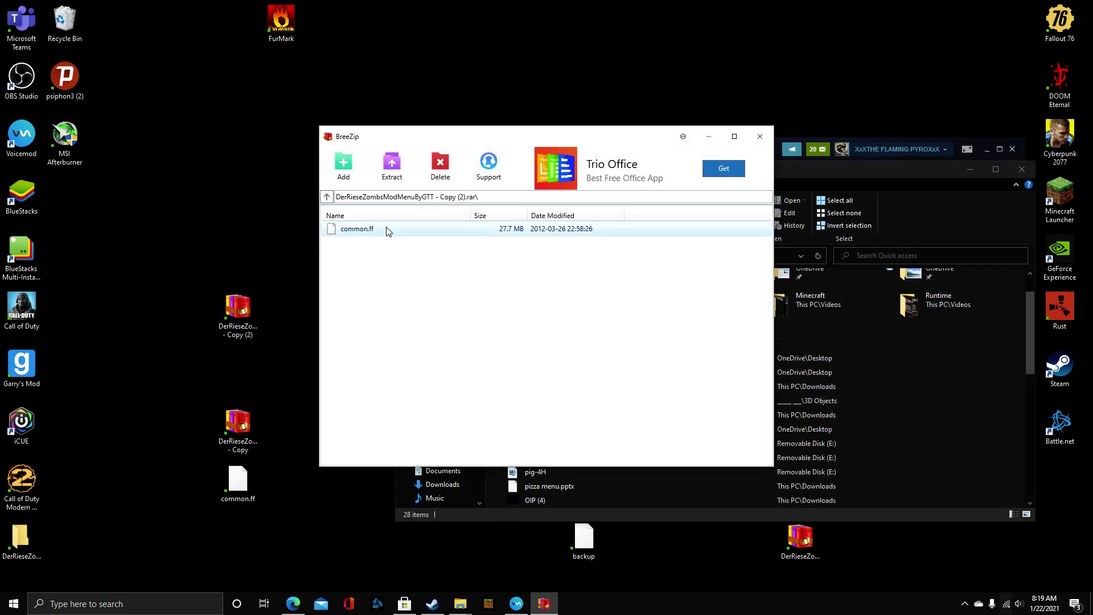
- Extract the archive's common.ff with BreeZip, choosing the Desktop as the destination
left_click(390, 170)
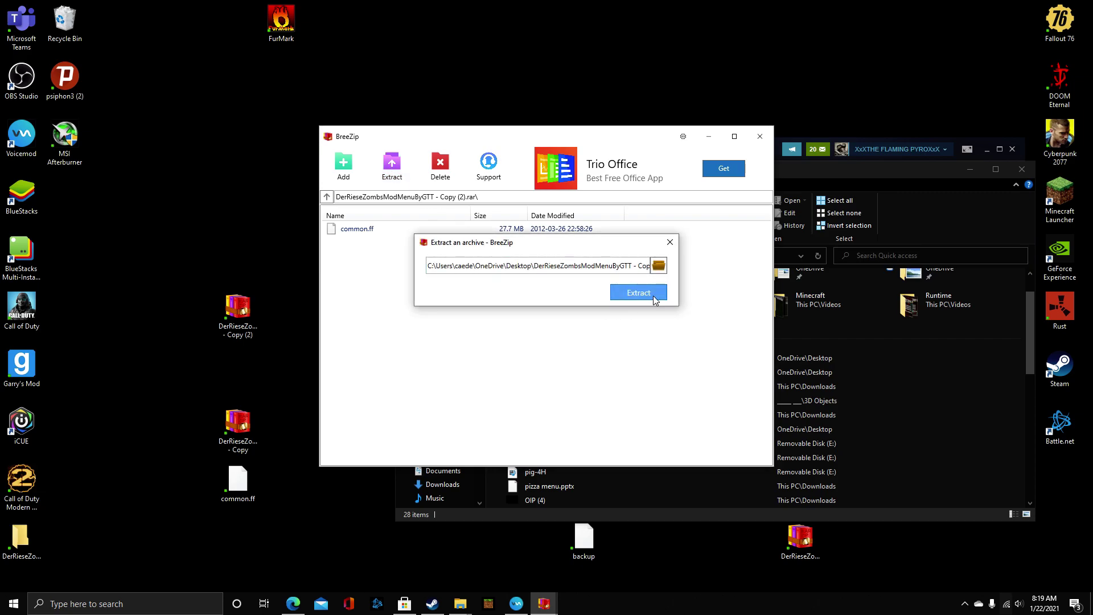
left_click(658, 267)
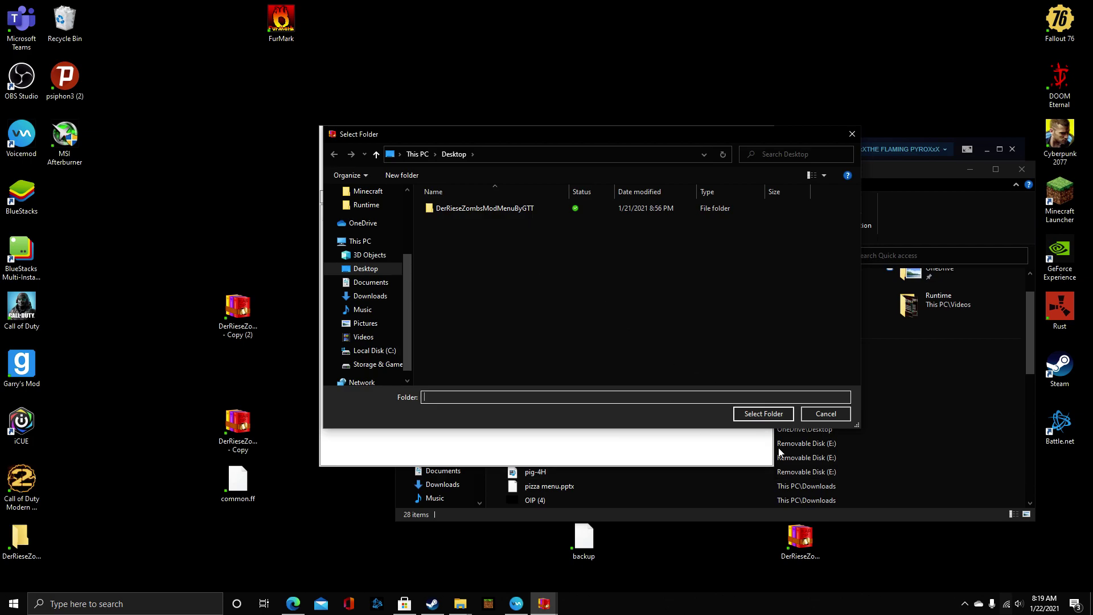
left_click(770, 414)
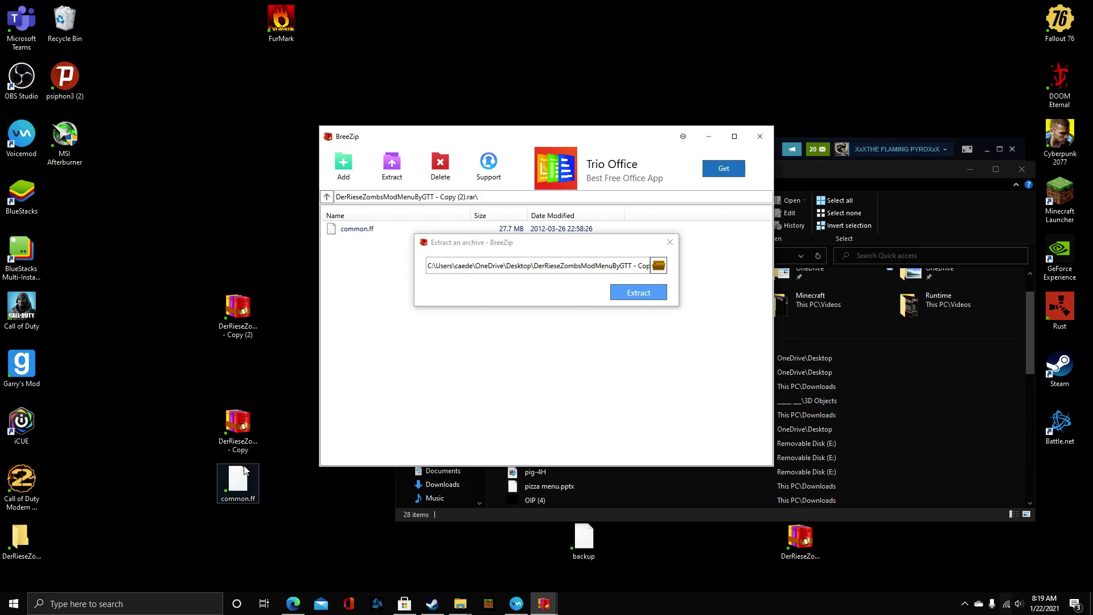
left_click(637, 295)
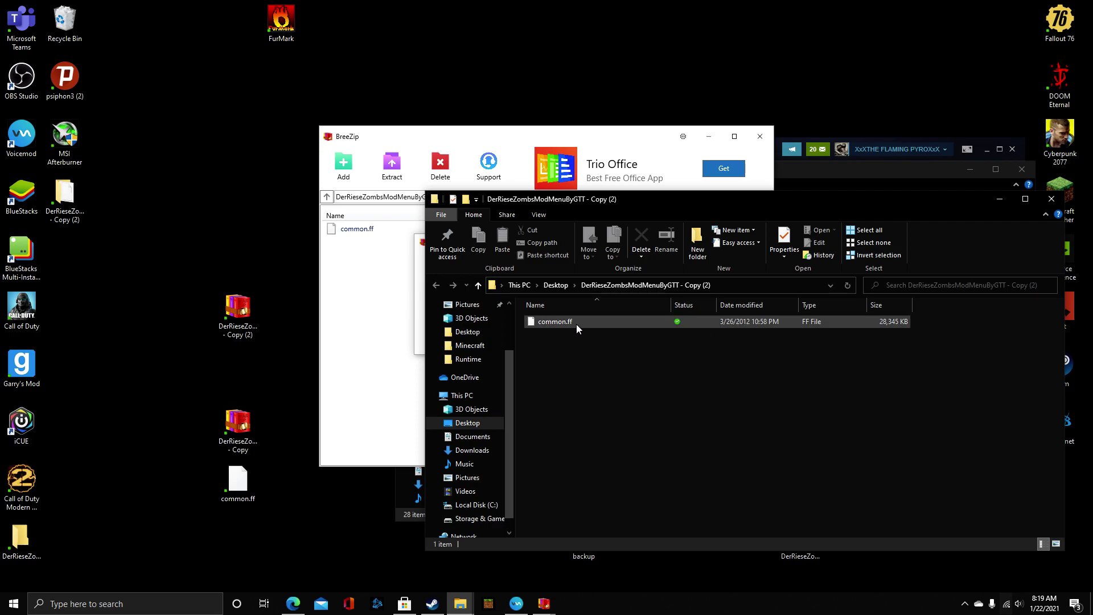
- Move the extracted common.ff onto the desktop, replacing the existing file
left_click_drag(575, 324, 533, 355)
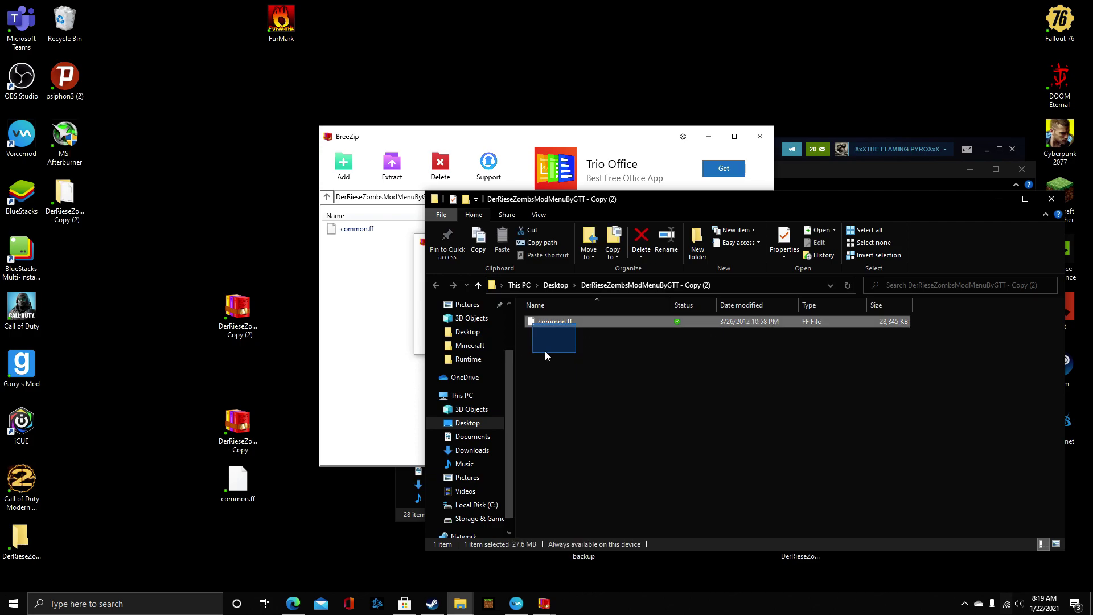
left_click_drag(576, 322, 197, 165)
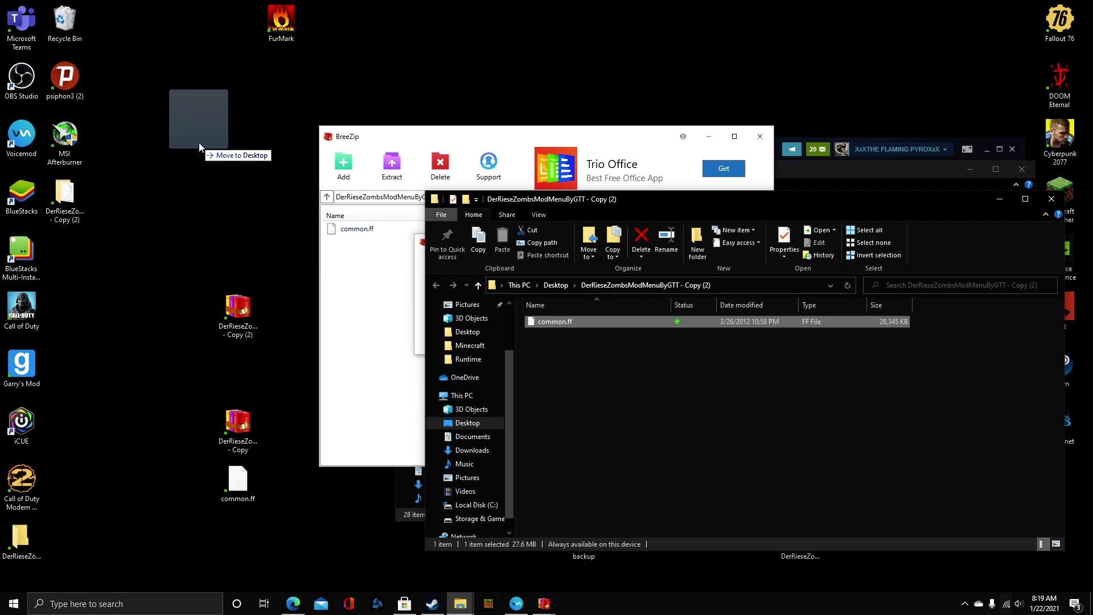
left_click_drag(196, 164, 199, 142)
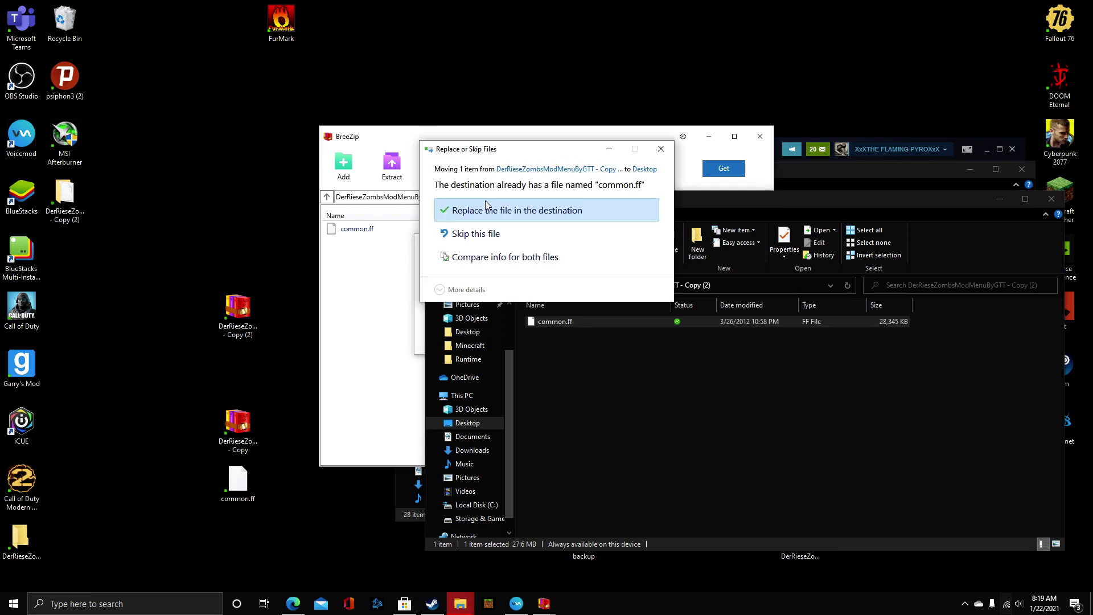
left_click(659, 151)
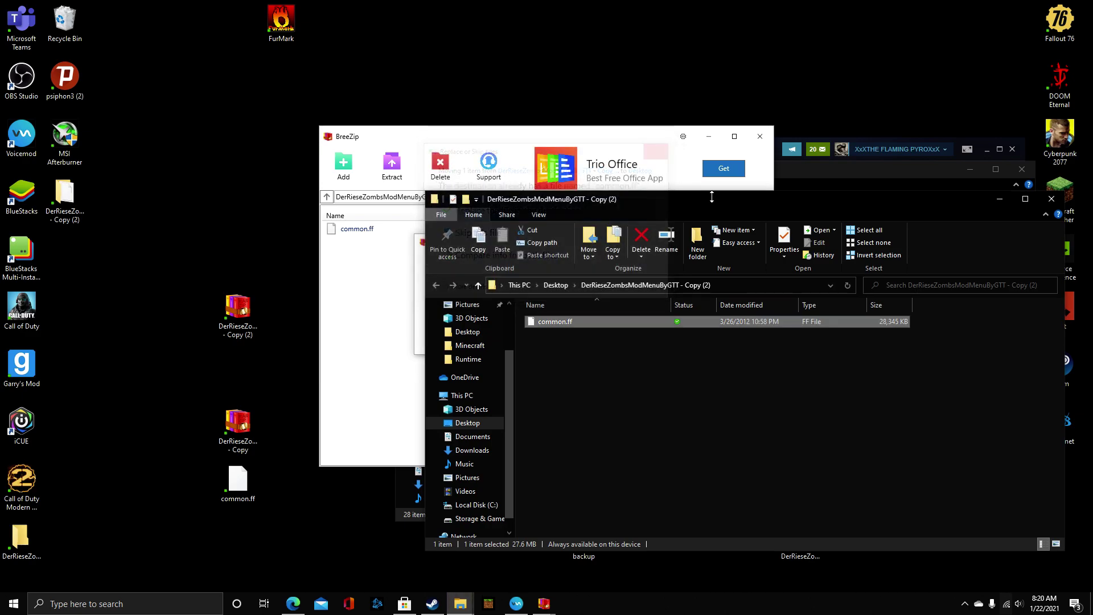
- Close the extracted folder window, the finished extraction dialog and BreeZip
left_click(1055, 201)
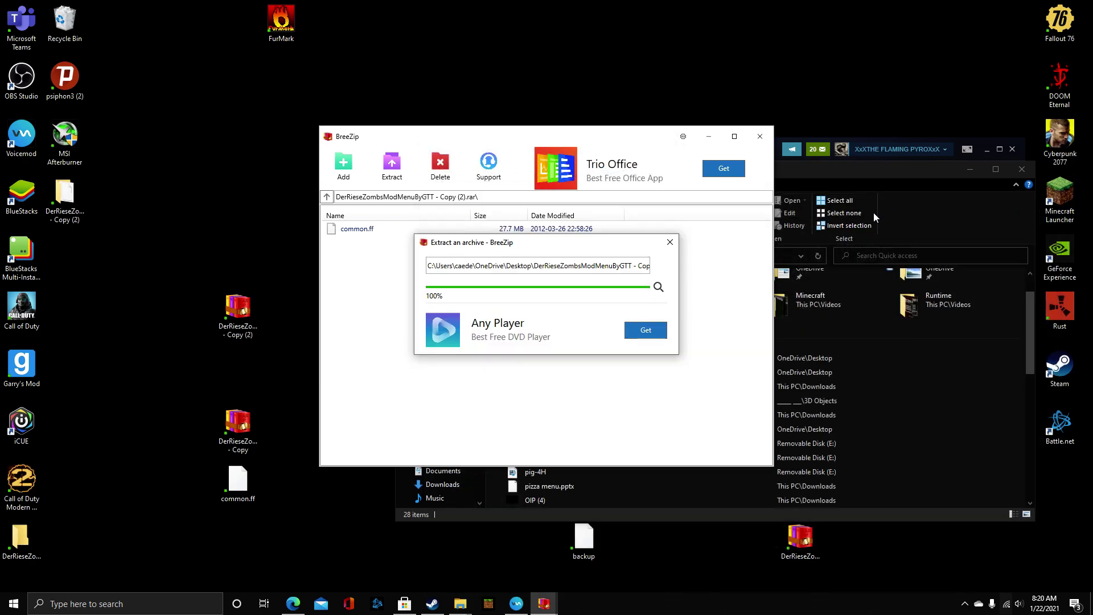
left_click(758, 139)
left_click(670, 243)
left_click(761, 137)
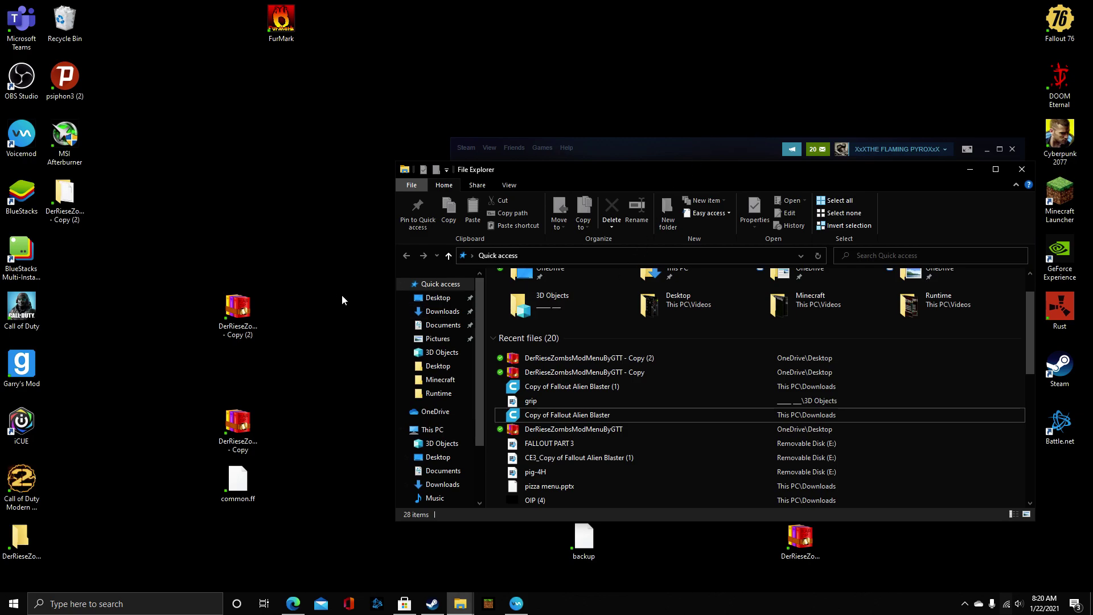
- Open World at War's install folder via Steam Properties > Local Files > Browse
left_click(971, 172)
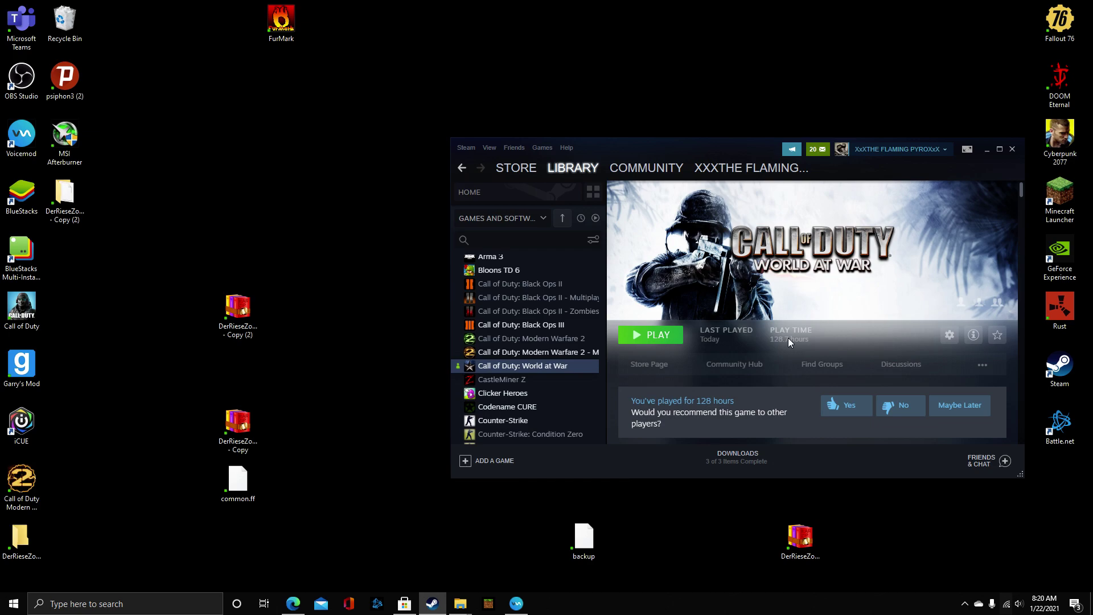
left_click(951, 335)
mouse_move(962, 387)
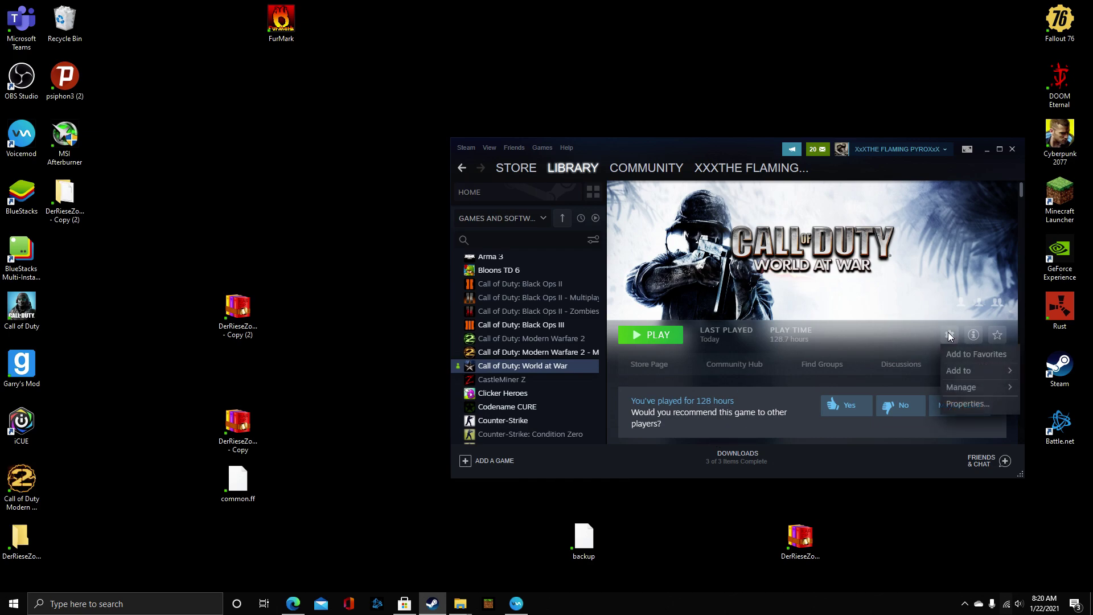
left_click(965, 401)
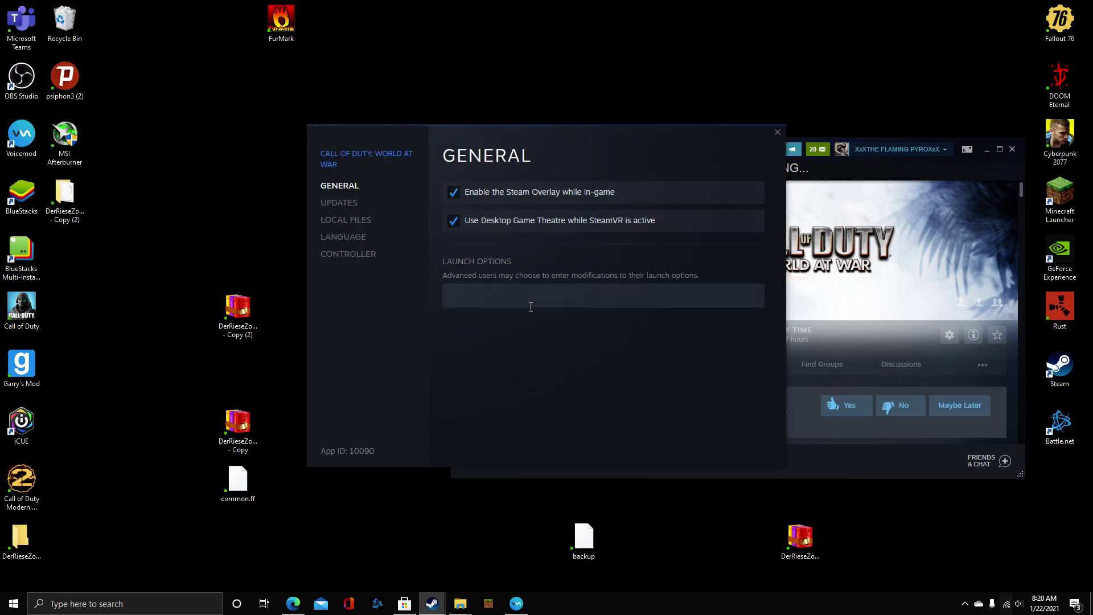
left_click(334, 223)
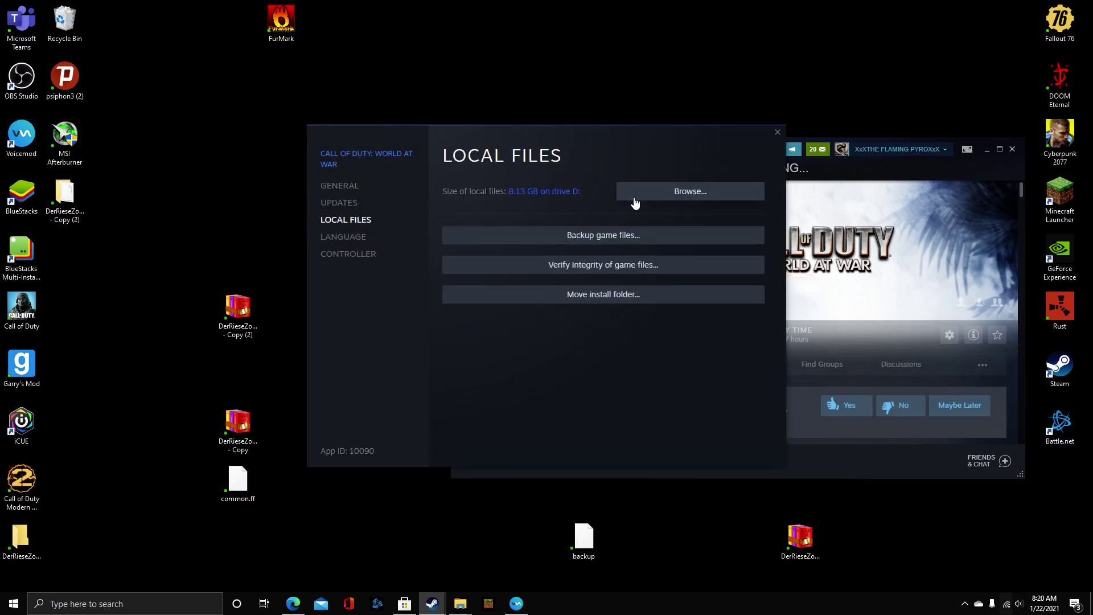
left_click(654, 195)
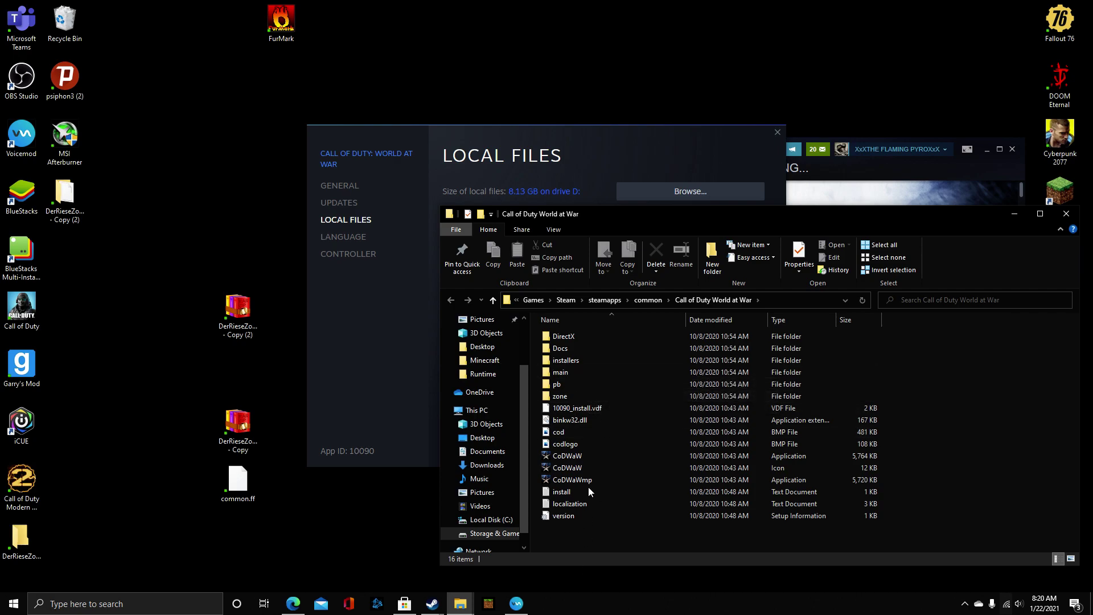
- In zone\english, rename the original common.ff to backup.ff
double_click(572, 395)
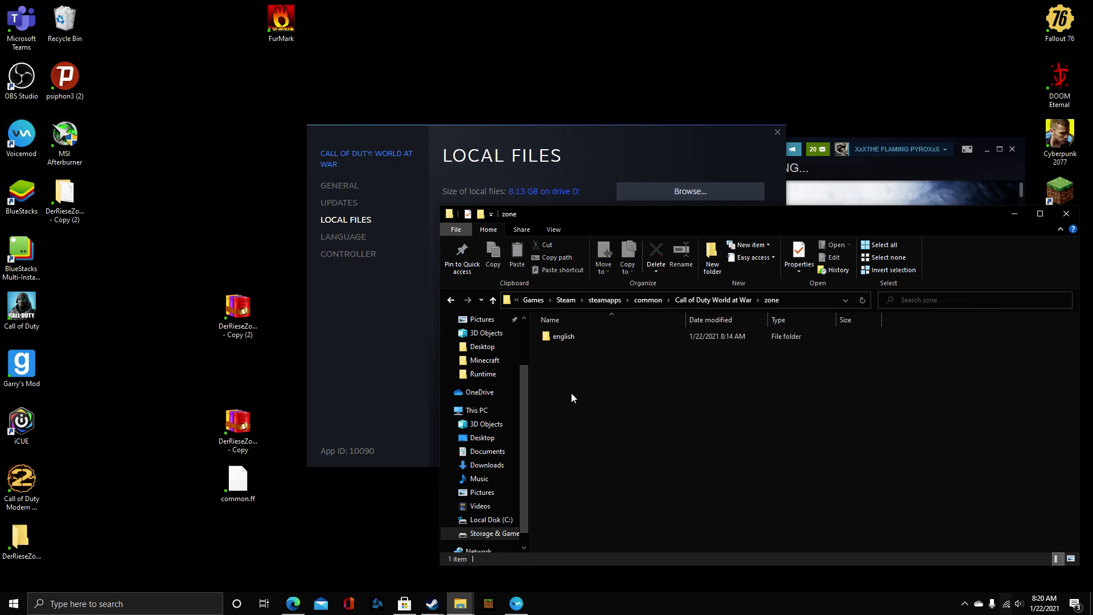
double_click(557, 336)
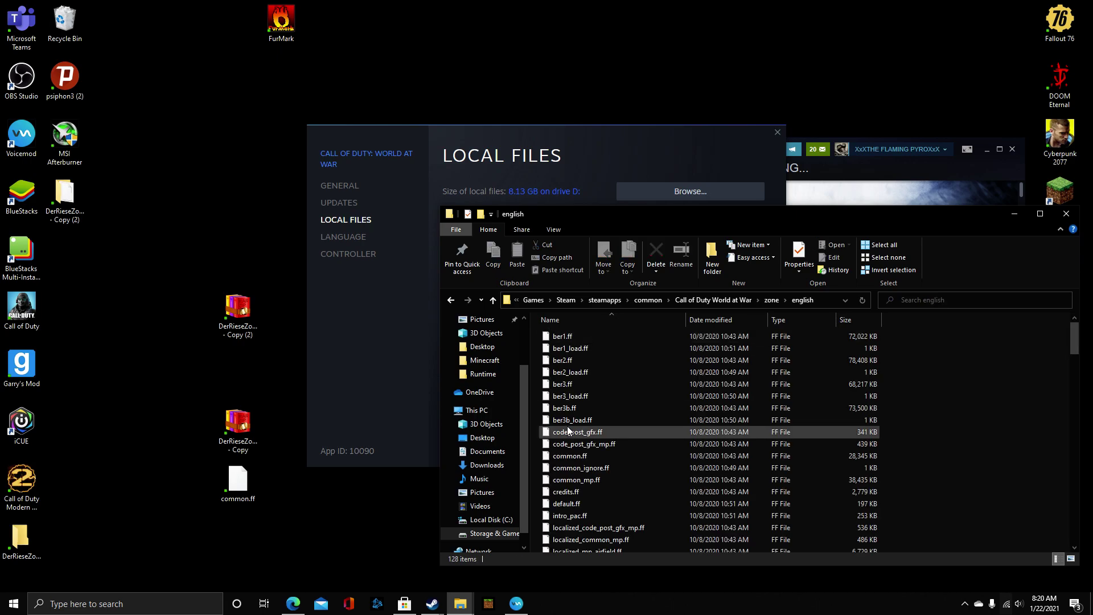
scroll(567, 465, "down", 1)
scroll(568, 466, "up", 1)
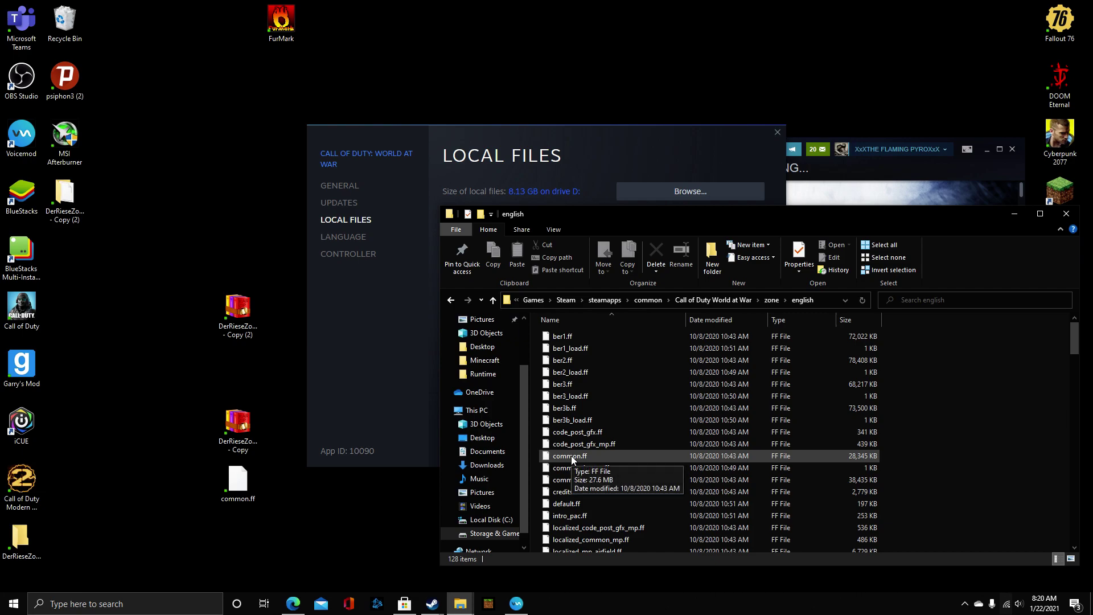
left_click_drag(571, 460, 152, 340)
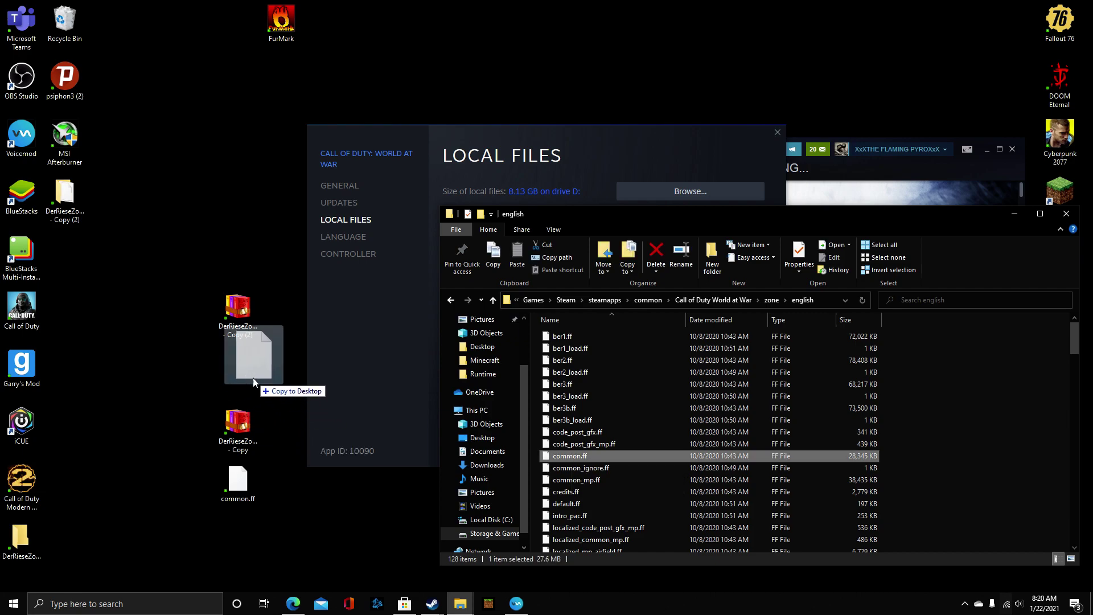
left_click_drag(152, 339, 575, 458)
right_click(575, 456)
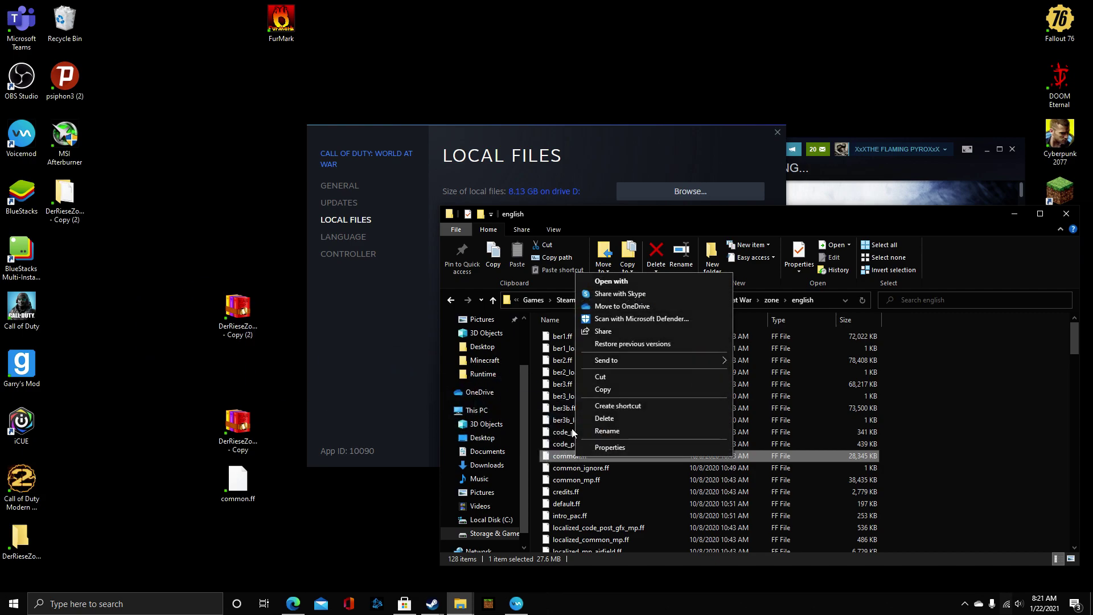
left_click(614, 432)
key("BackSpace")
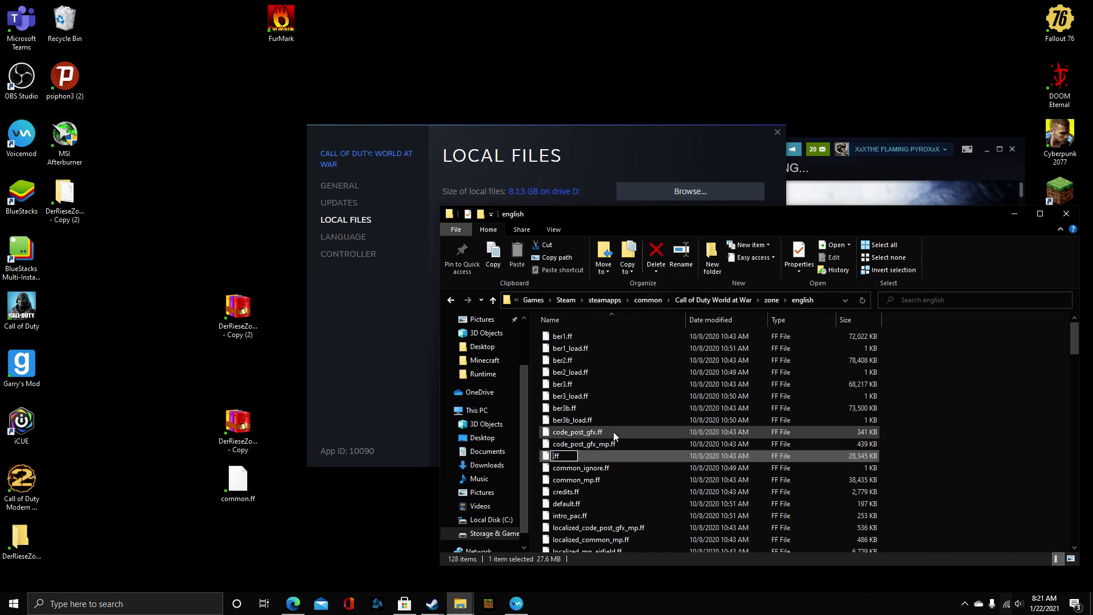
type("back")
type("up")
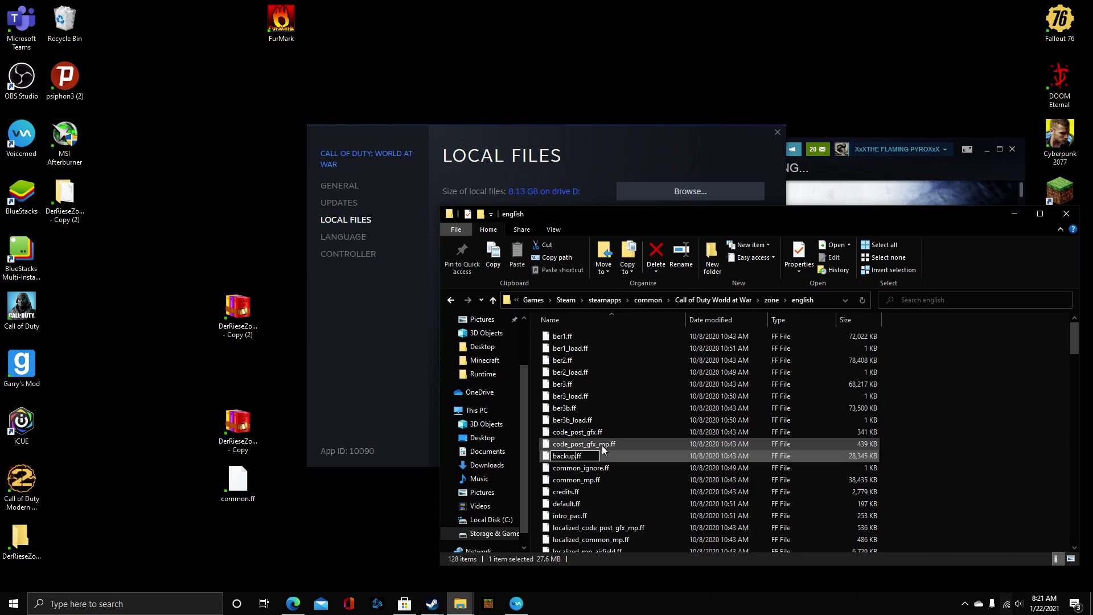
key("Return")
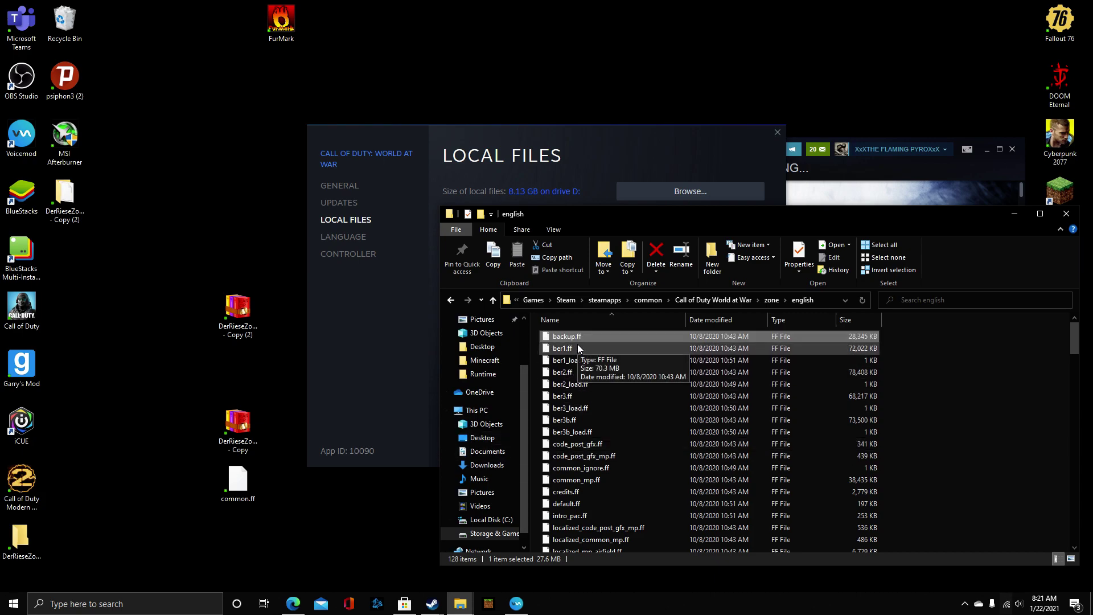
- Copy backup.ff to the desktop and drag the modded common.ff into zone\english
mouse_move(572, 336)
left_mouse_down()
mouse_move(309, 350)
mouse_move(205, 372)
left_mouse_up()
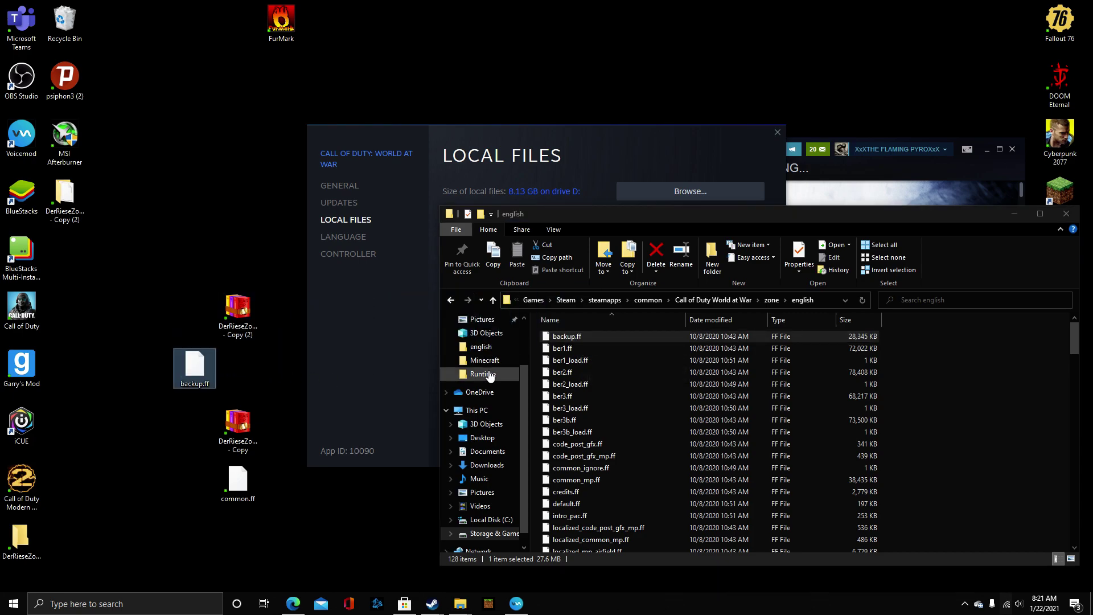
left_click(245, 491)
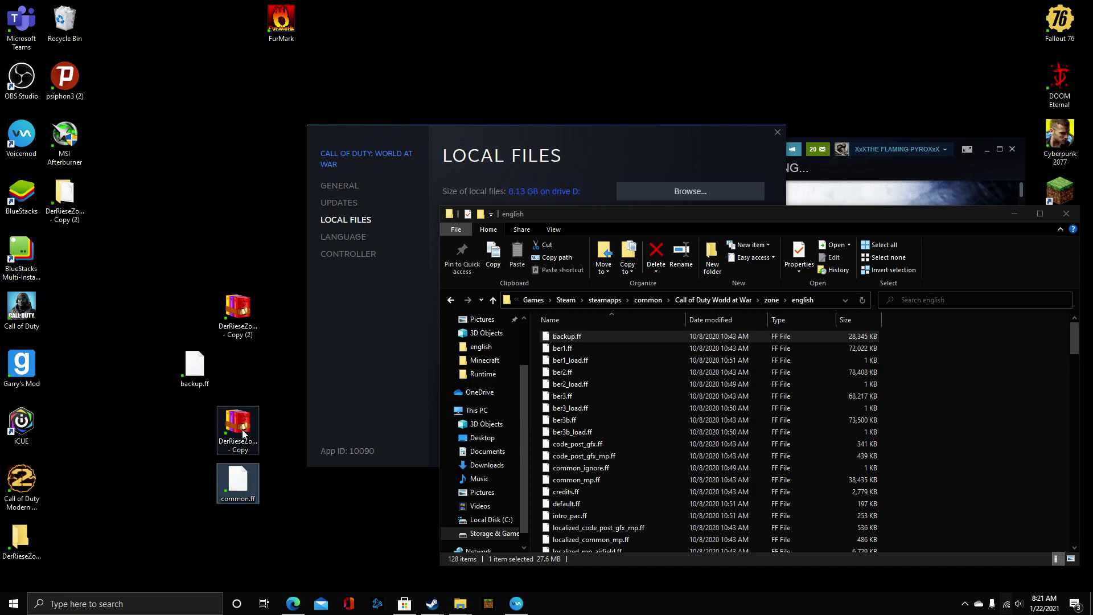
left_click_drag(242, 494, 567, 455)
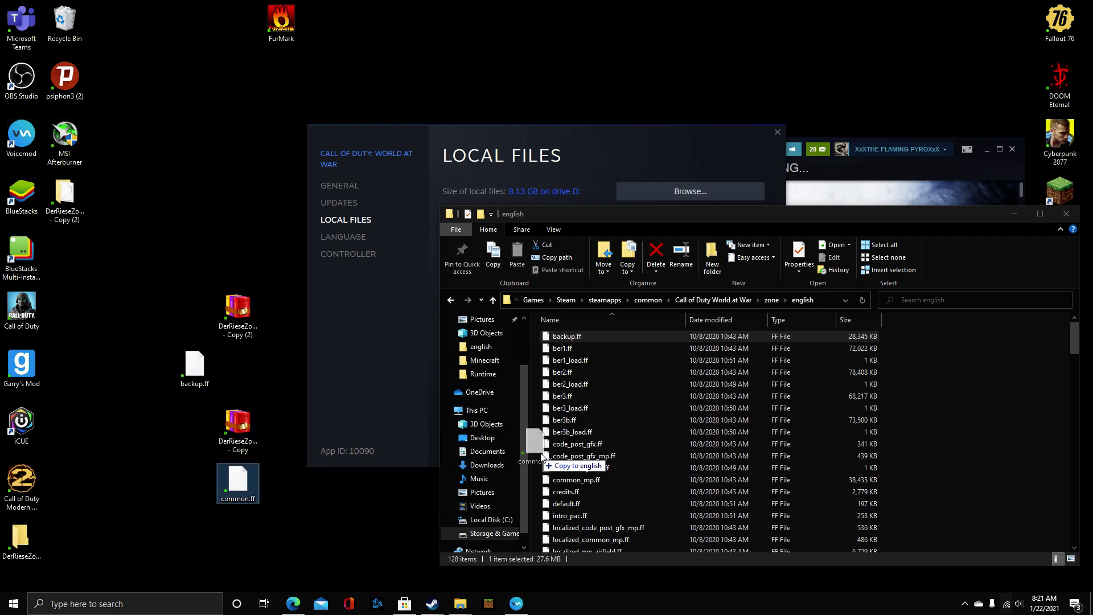
left_click_drag(575, 457, 576, 460)
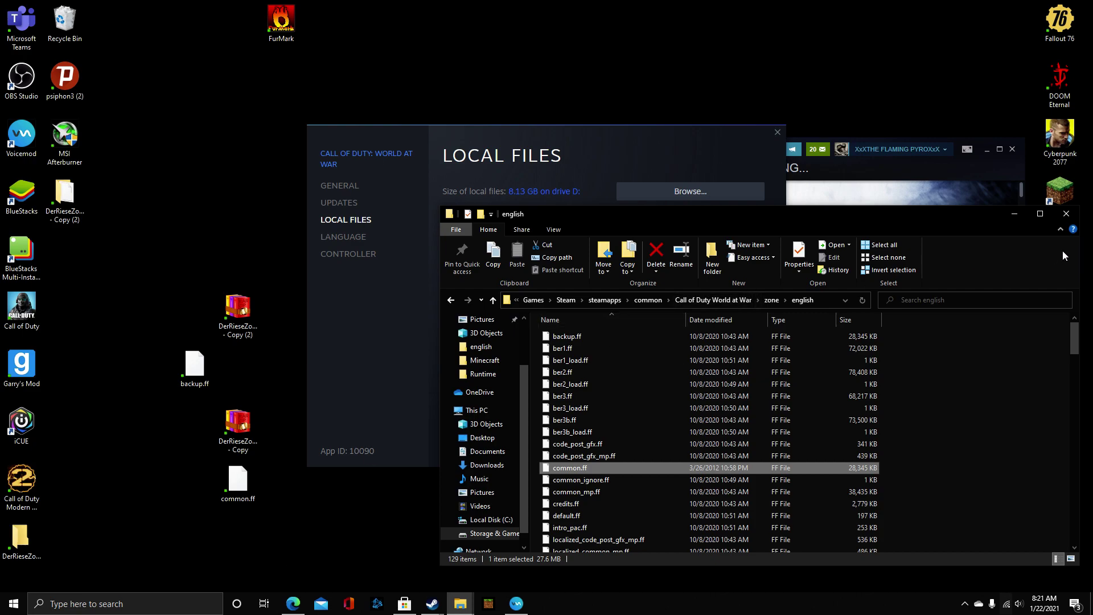
- Close the game folder and Local Files dialog, launch World at War, and skip the intro
left_click(1066, 215)
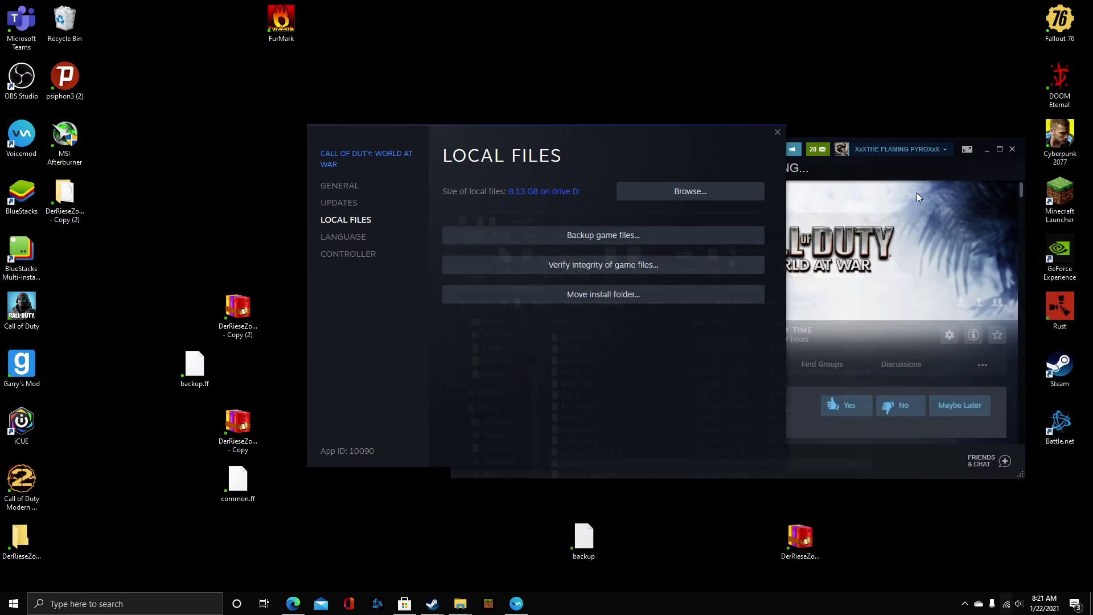
left_click(778, 133)
mouse_move(751, 168)
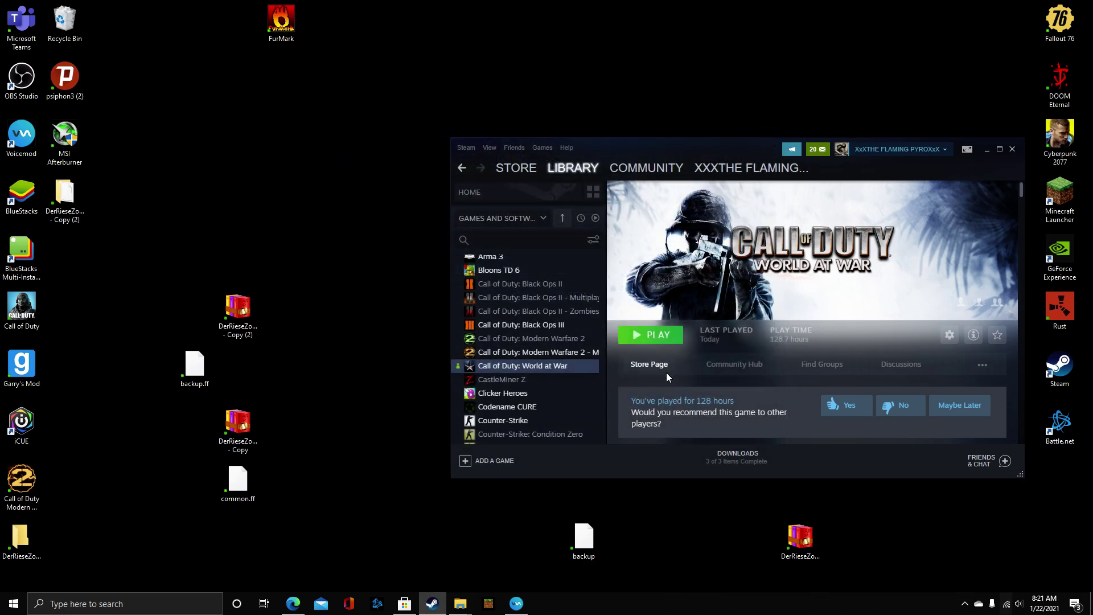
left_click(660, 336)
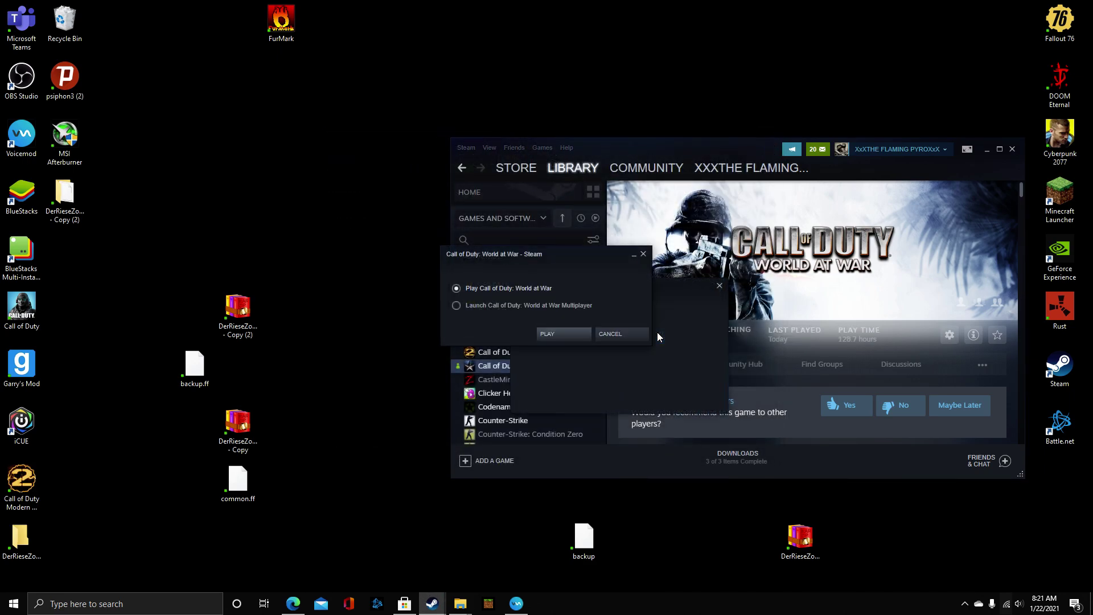
left_click(551, 333)
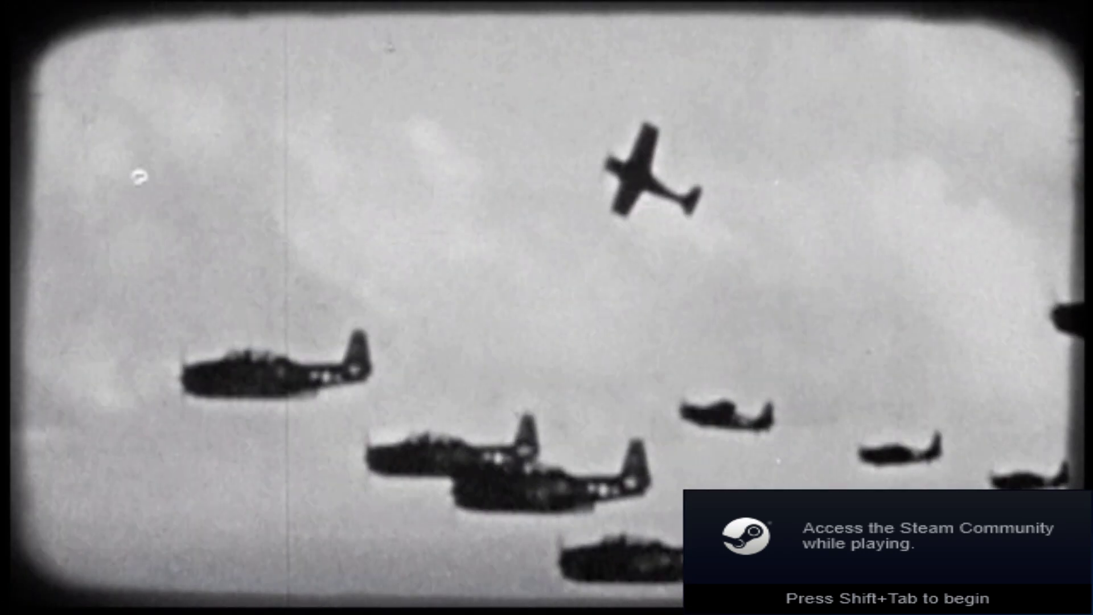
key("Escape")
- Load the Der Riese Nazi Zombies level from Solo > Mission Select
left_click(147, 127)
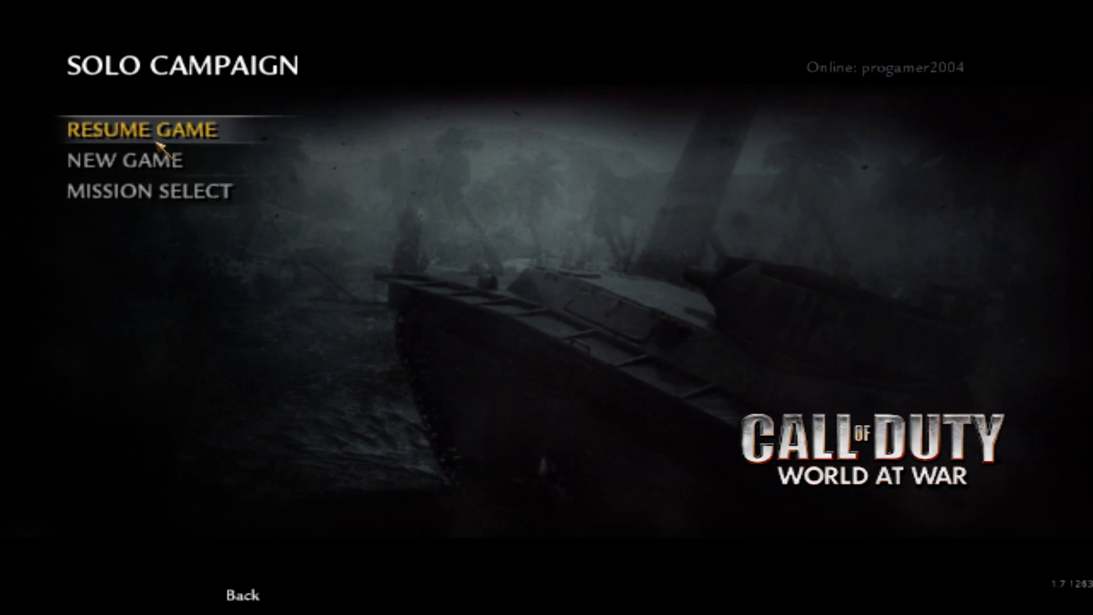
left_click(162, 178)
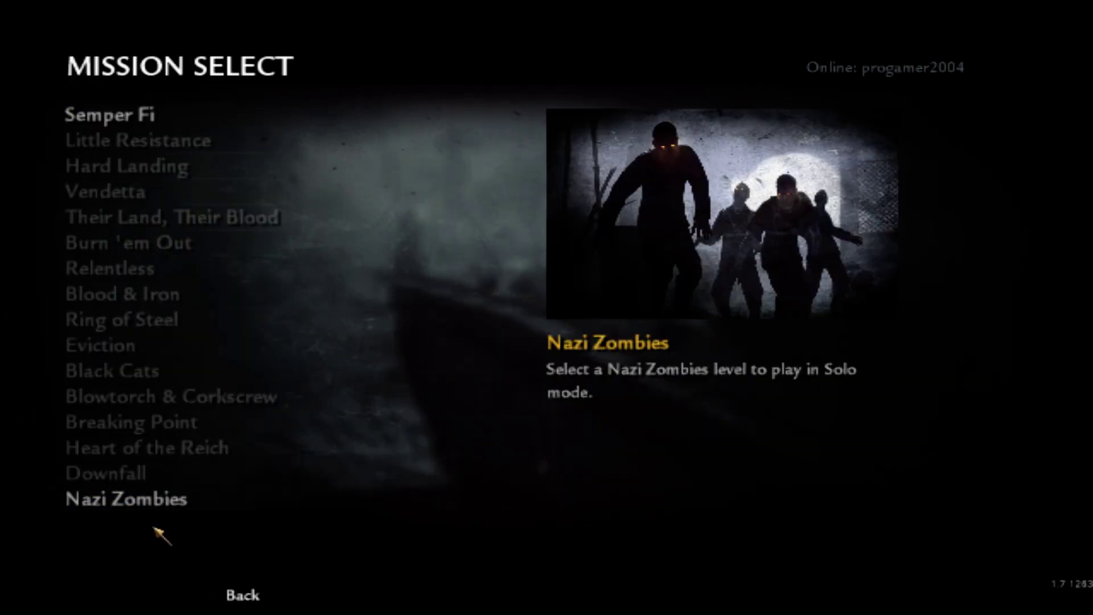
left_click(137, 500)
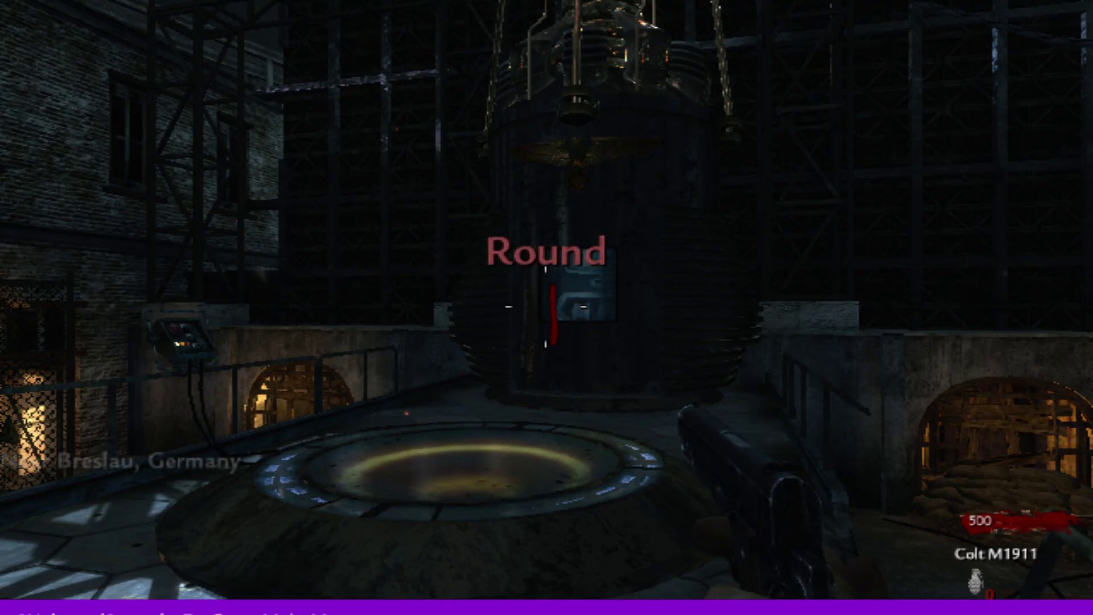
- Pause and resume the match, walk across the courtyard toward the stairs, then bring up the mod menu
key("Escape")
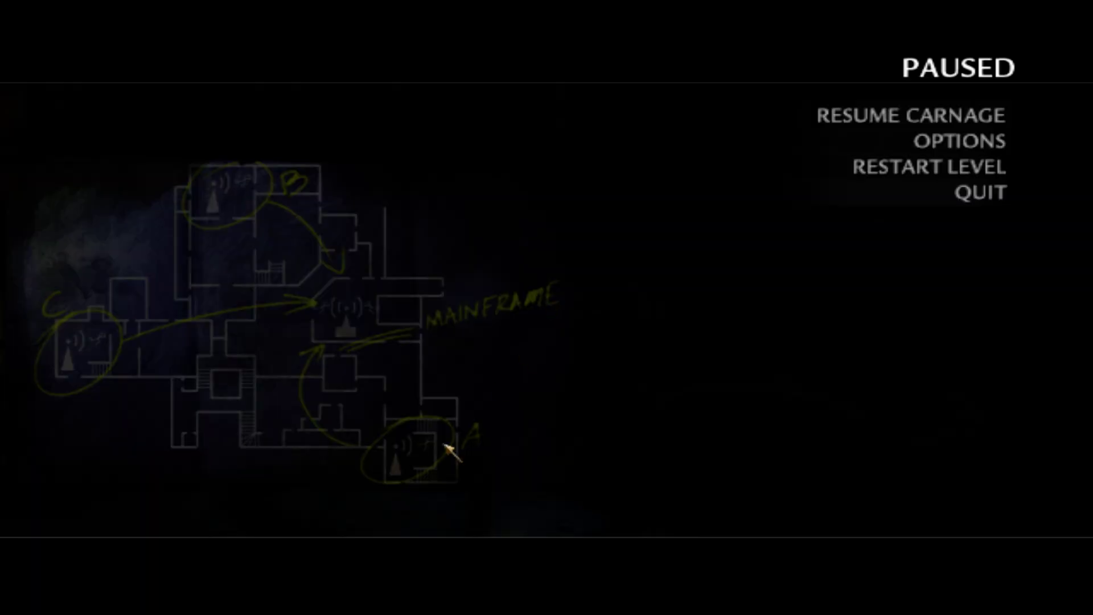
key("Escape")
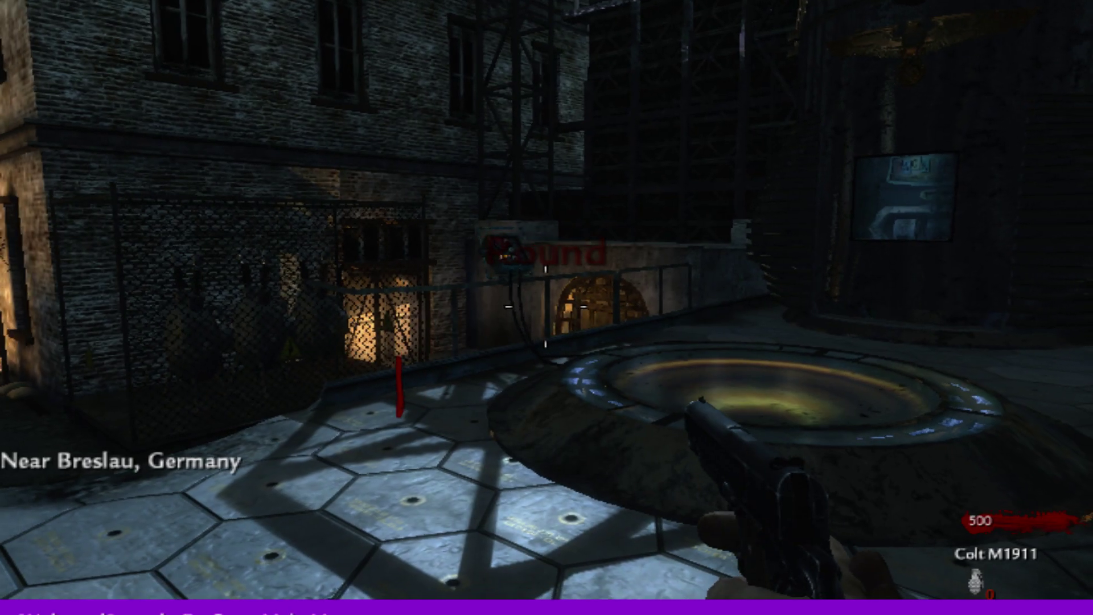
key("w")
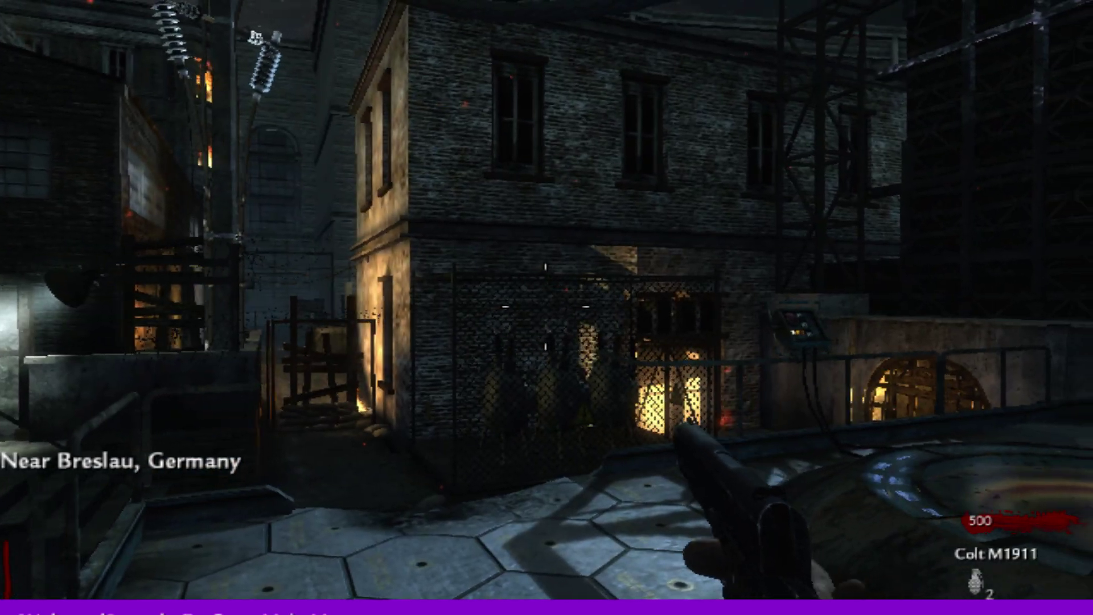
key("w")
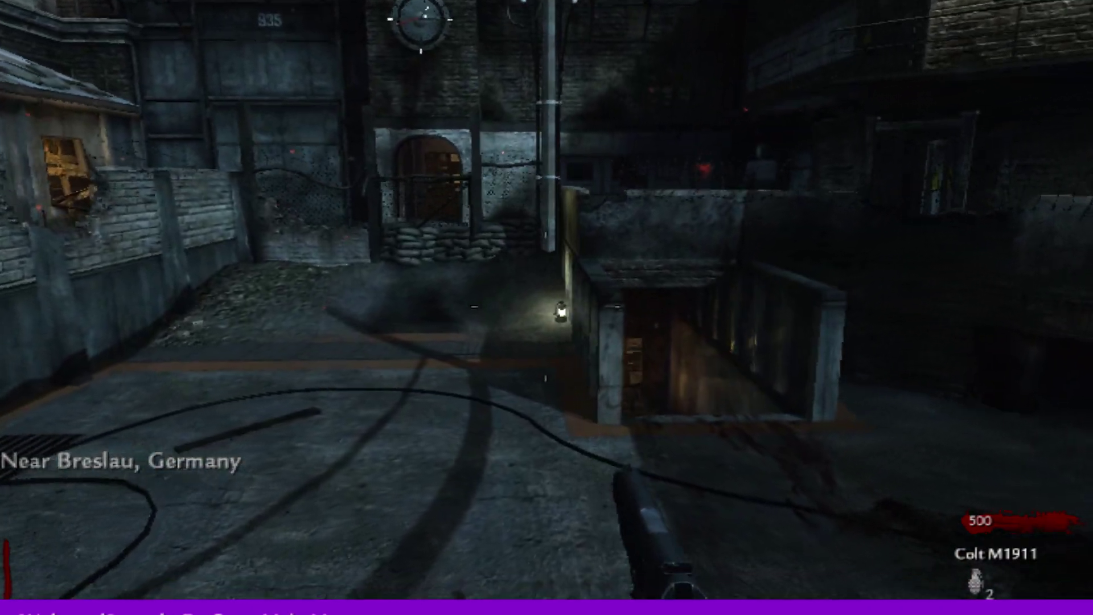
key("w")
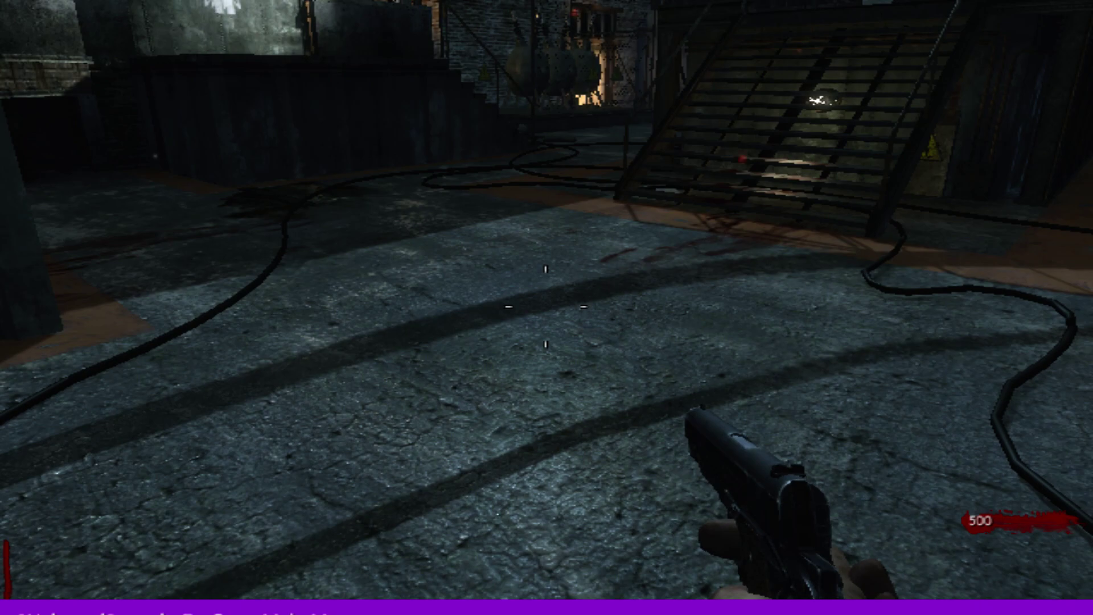
key("s")
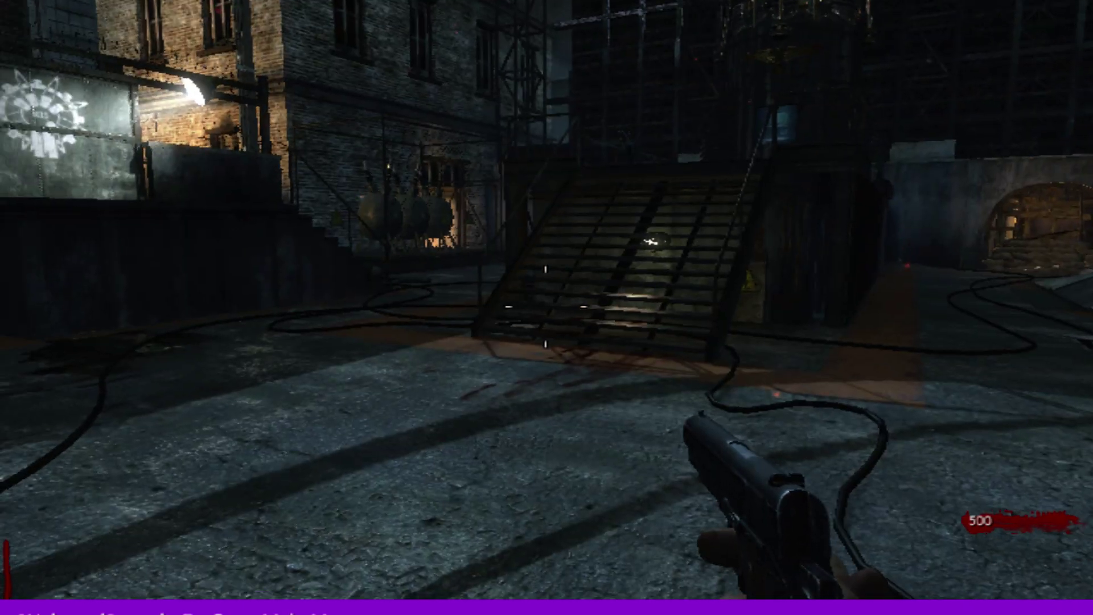
key("s")
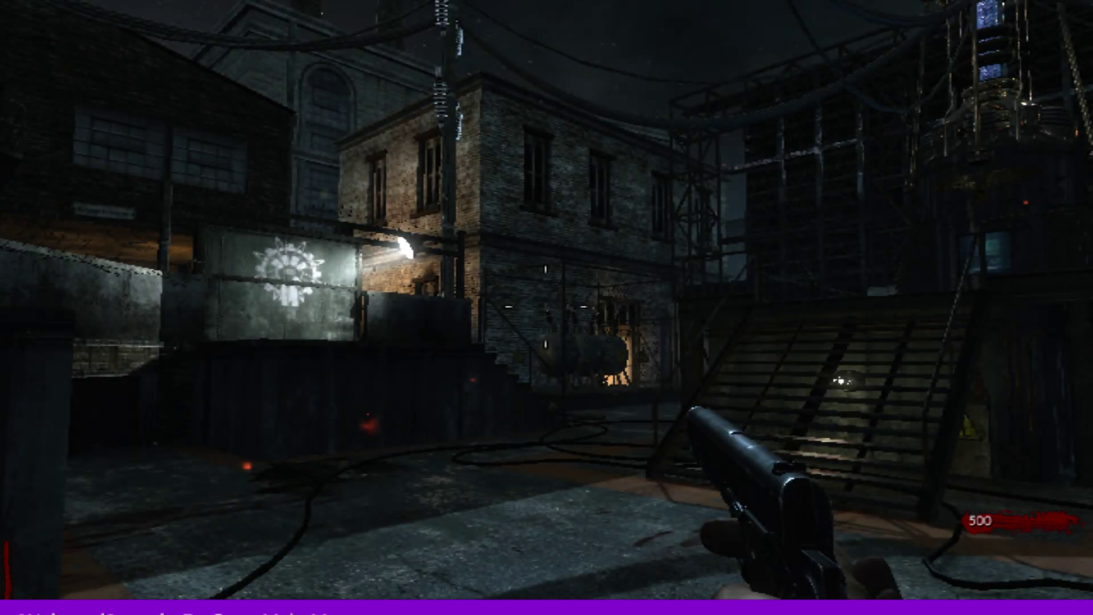
key("v")
- Choose Default Actor under the mod menu's Customize Player Model options
key("Up")
key("Up")
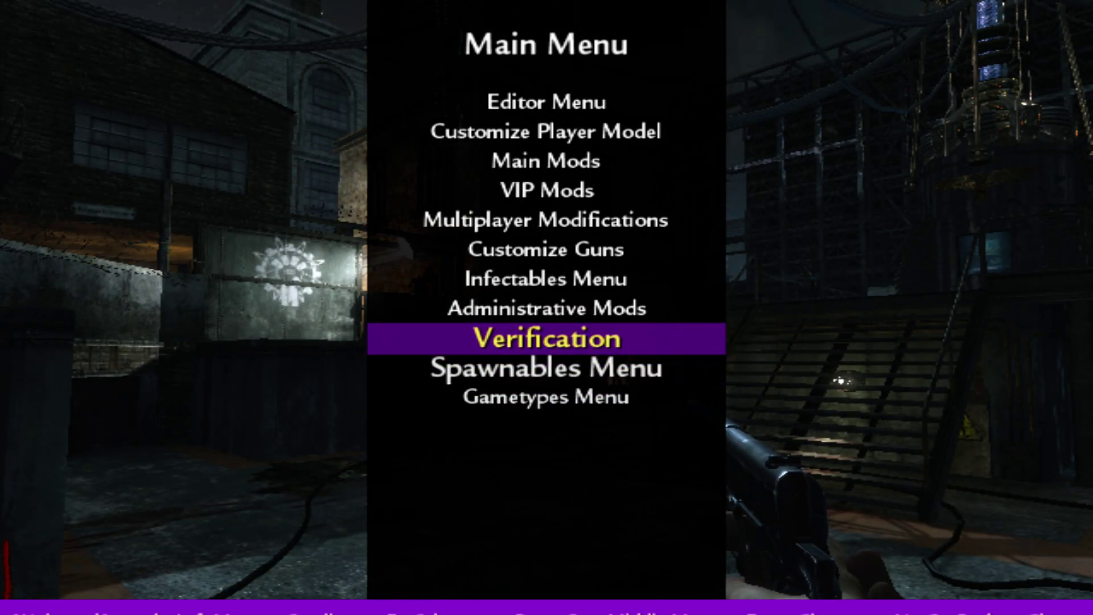
key("Up")
key("Up")
key("Up")
key("Up")
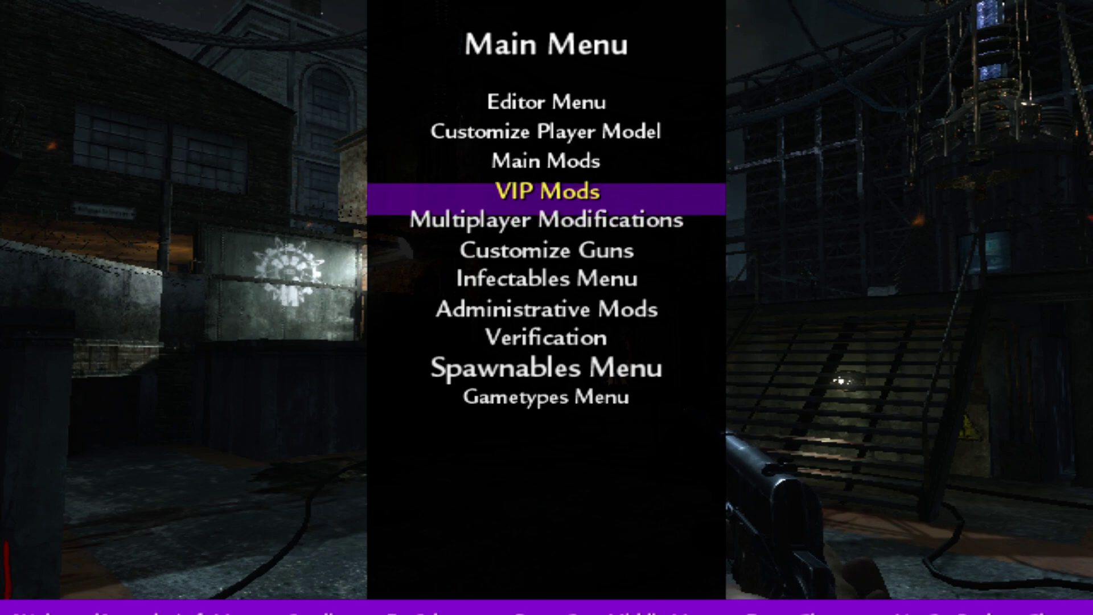
key("Up")
key("Up")
key("Up")
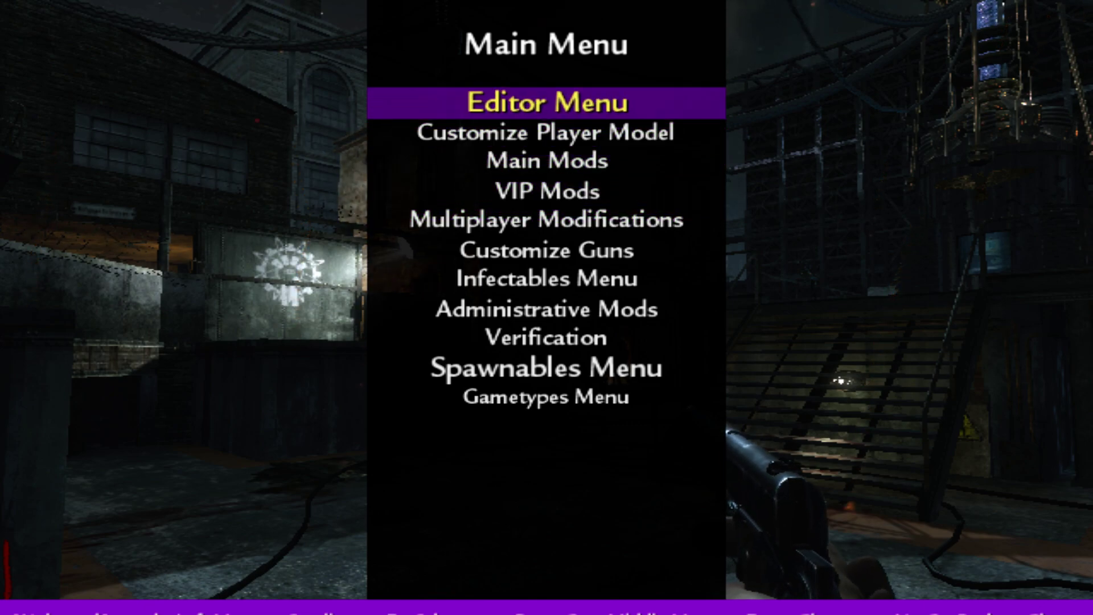
key("Down")
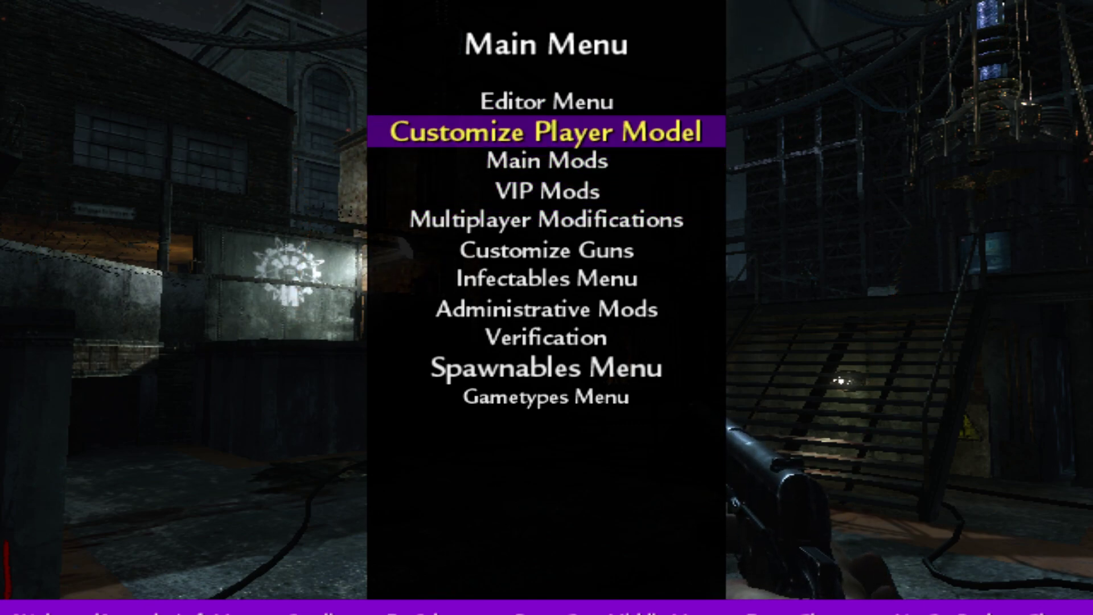
key("Return")
key("Down")
key("Down")
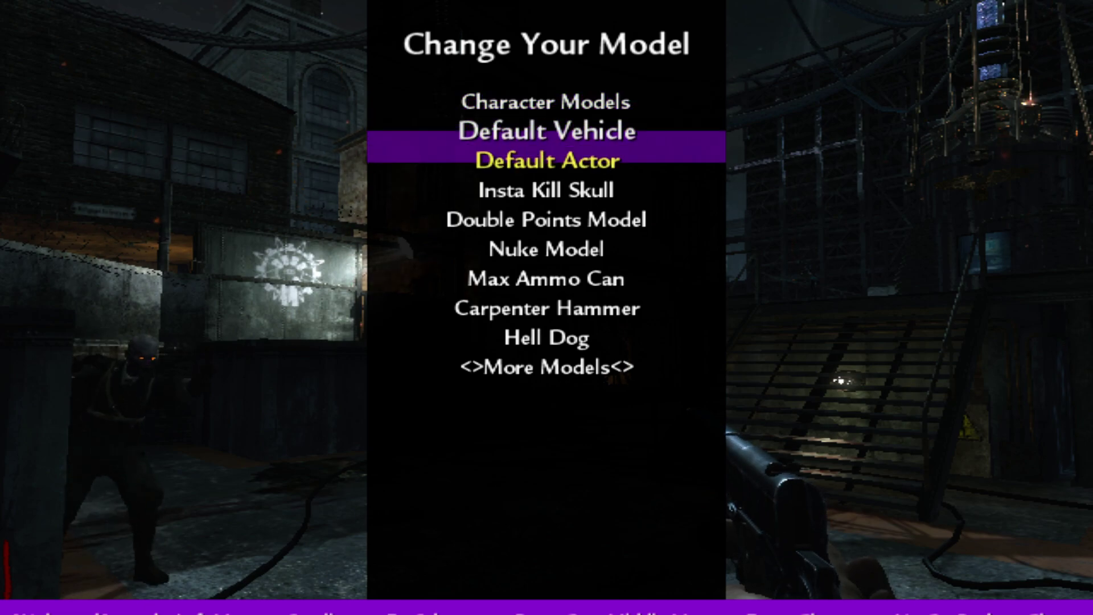
key("Escape")
key("Escape")
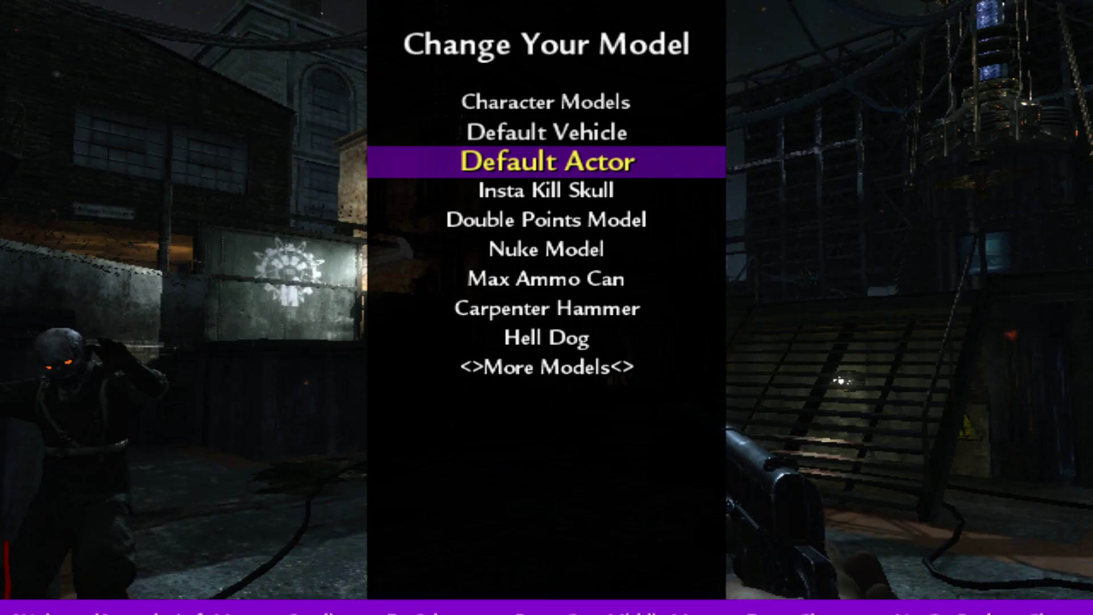
key("Escape")
key("Escape")
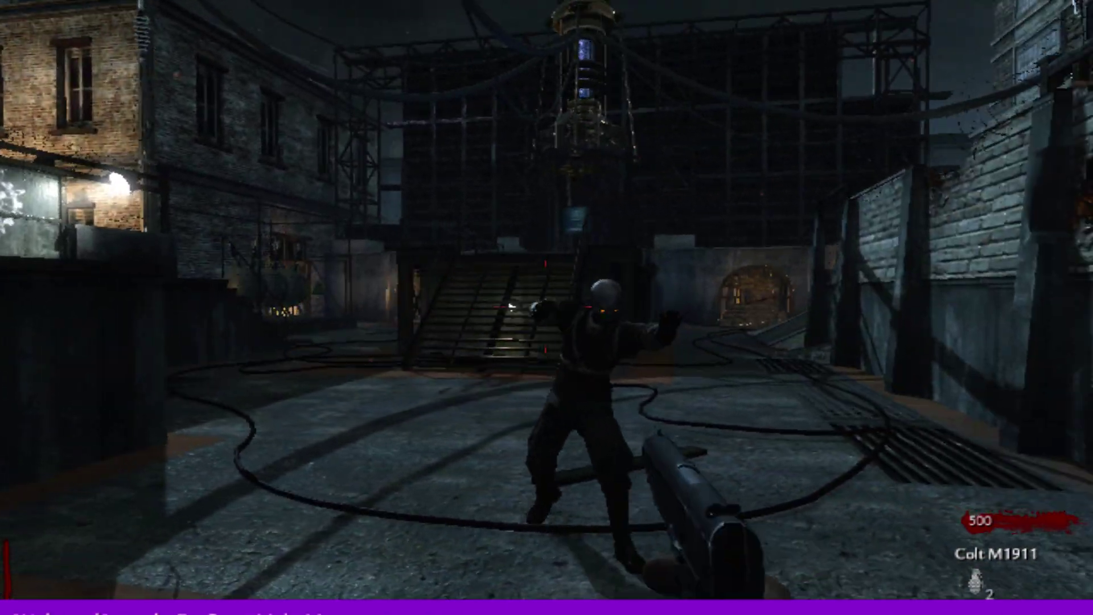
- Shoot the approaching zombie to reach 630 points, walk toward the archway, and reopen the mod menu
left_click(547, 308)
left_click(547, 308)
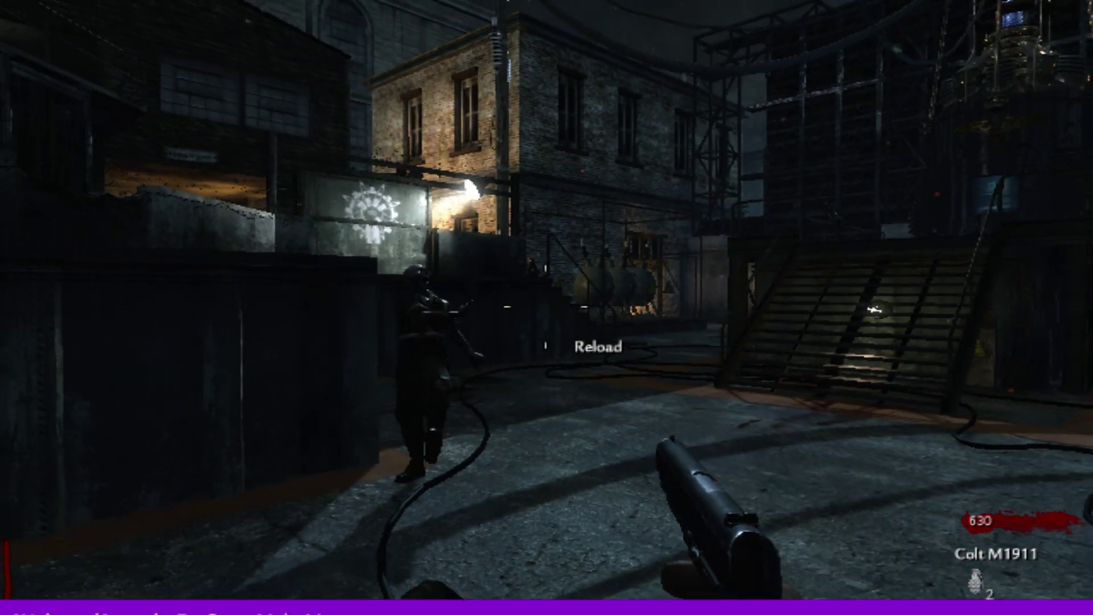
key("w")
key("w")
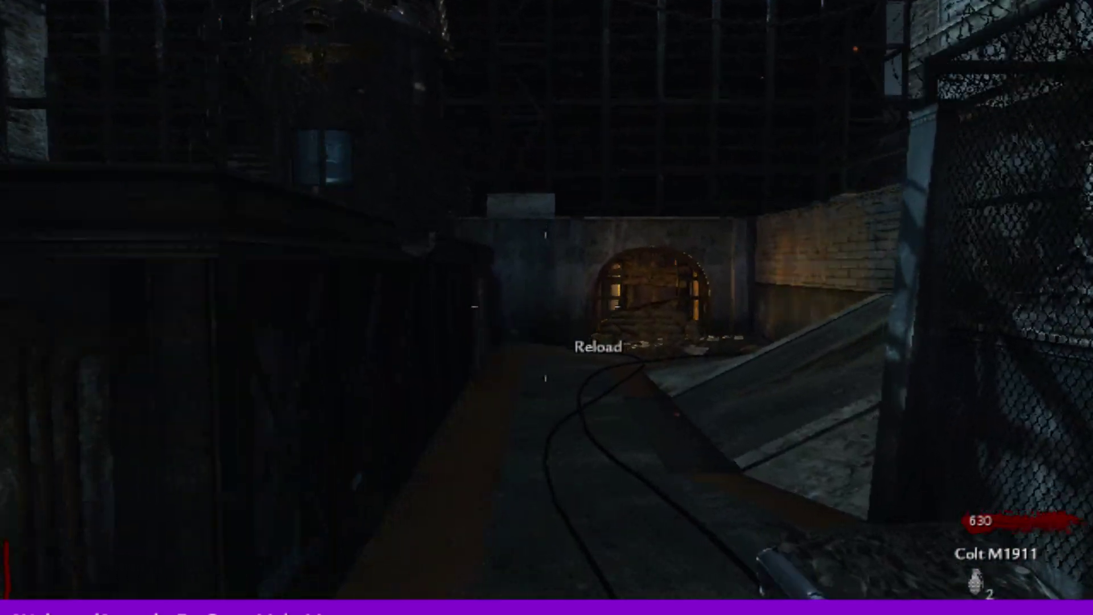
key("Up")
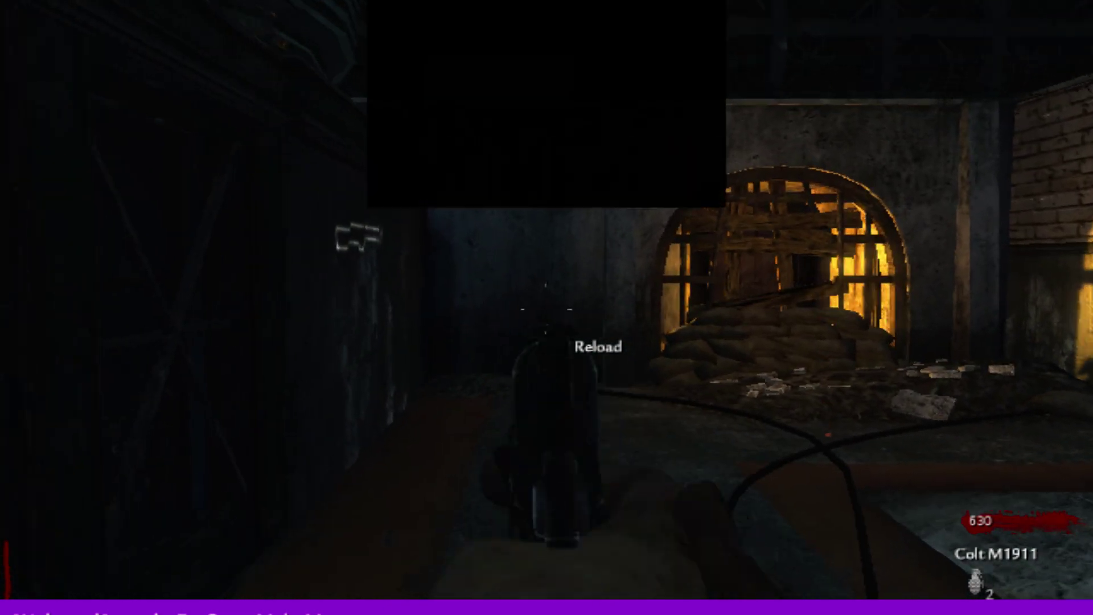